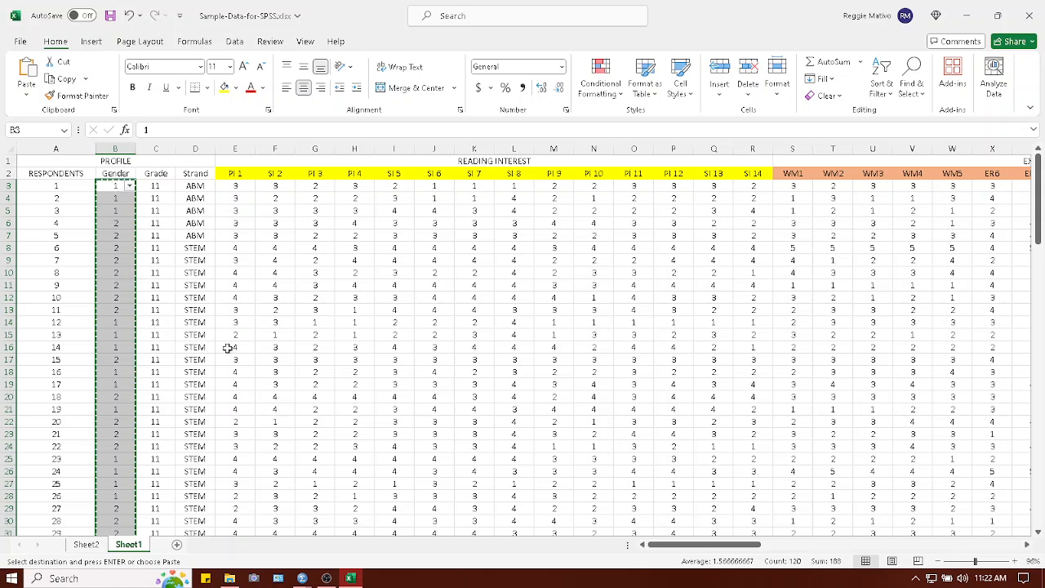
Switch to the SPSS Data Editor and clear the existing Gender variable from the dataset
mouse_move(302, 578)
click(245, 531)
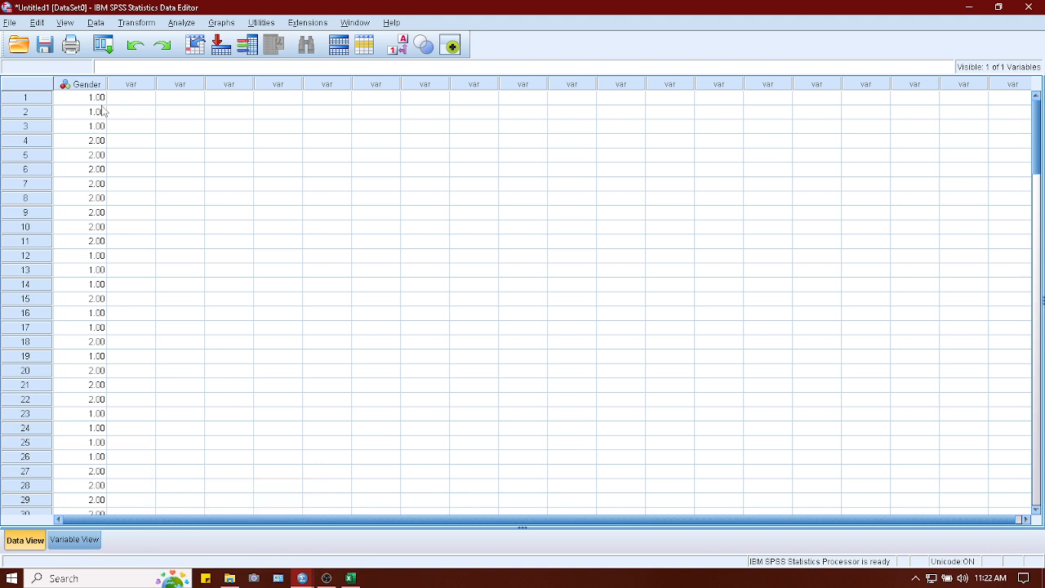
click(90, 127)
click(77, 86)
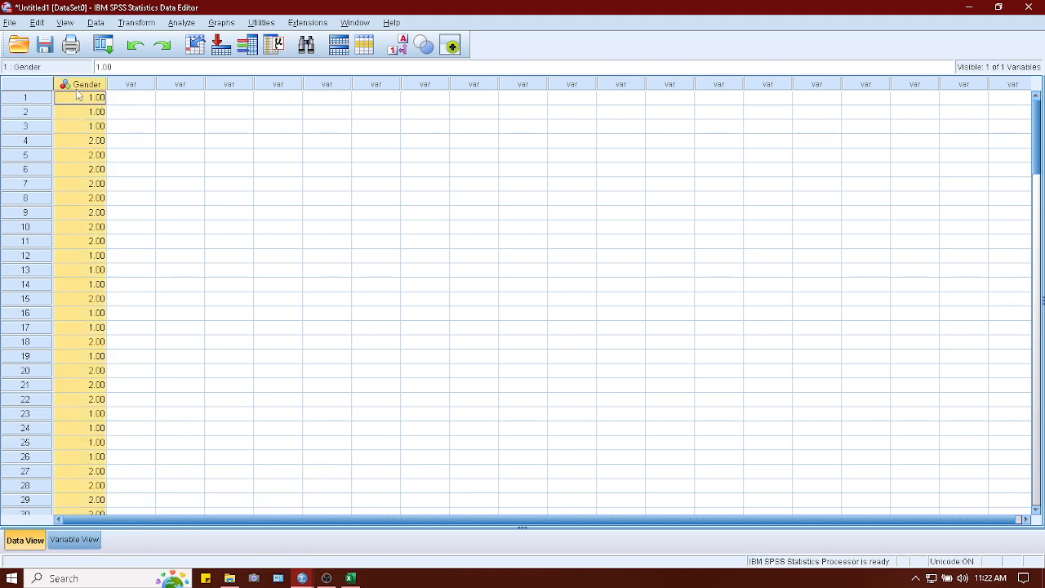
right_click(83, 91)
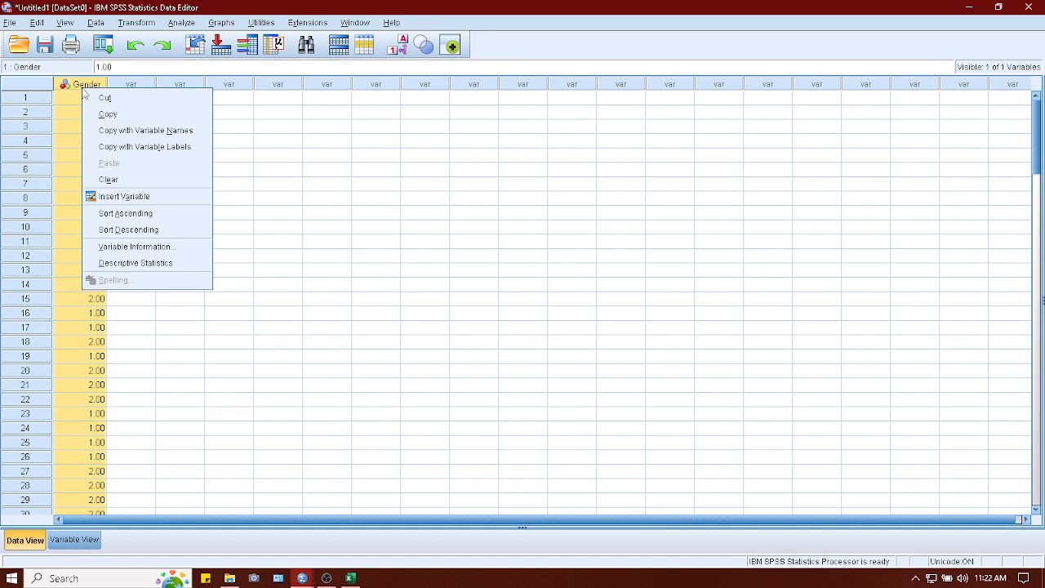
click(98, 179)
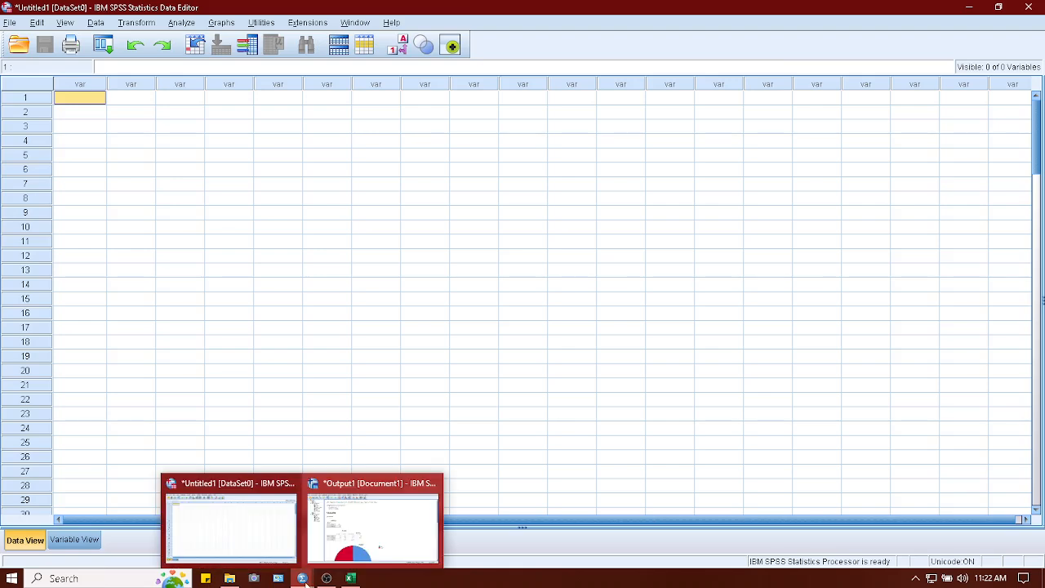
Close the Output1 viewer window without saving its contents
click(365, 541)
click(1028, 8)
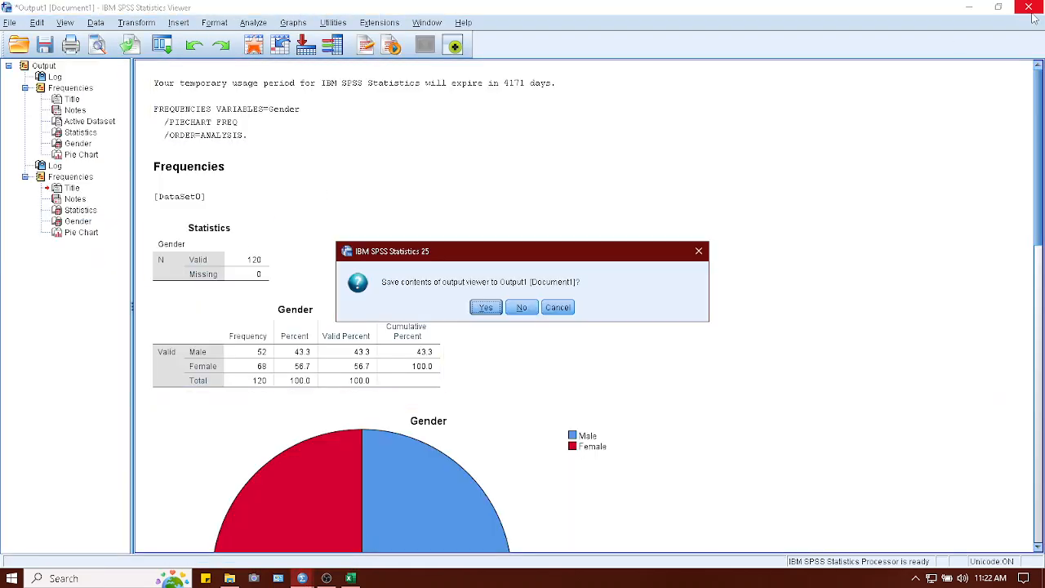
click(521, 307)
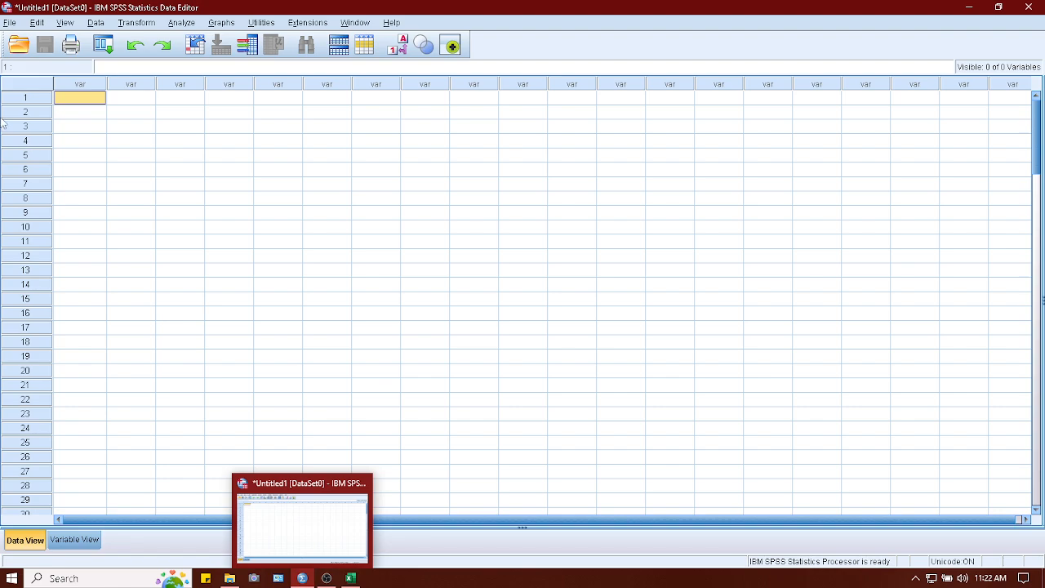
Switch to the Excel workbook and copy the Gender column with its header, cells B2 to B122 on Sheet1
click(350, 578)
scroll(109, 244, down, 7)
scroll(113, 260, up, 7)
click(103, 226)
click(112, 186)
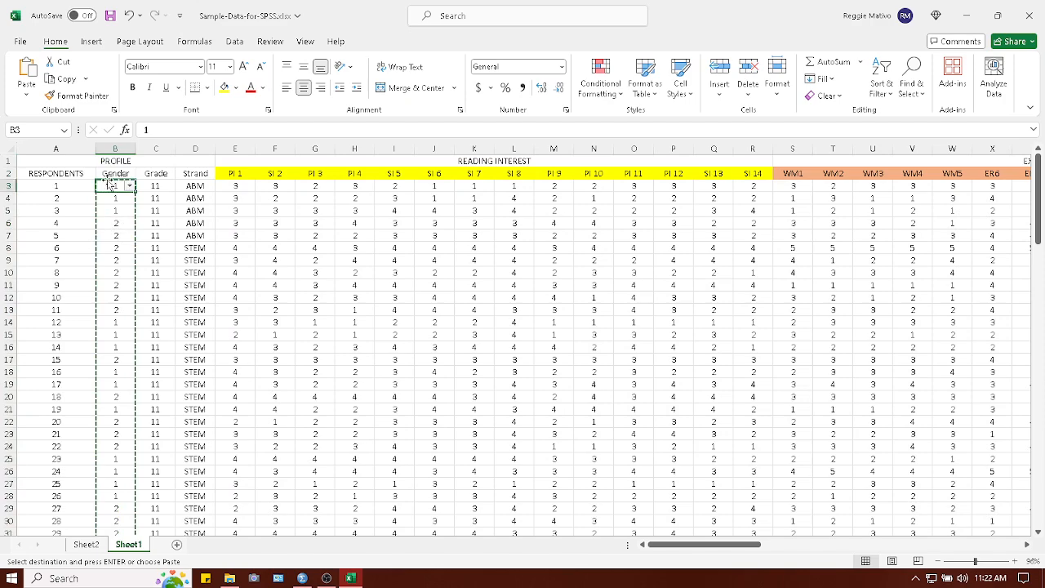
drag(106, 175, 118, 515)
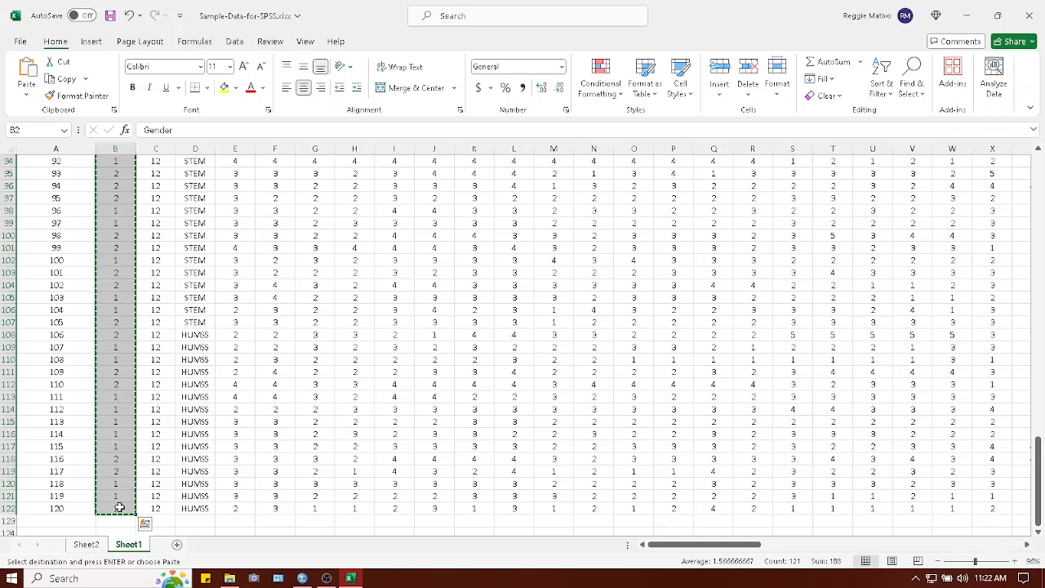
right_click(108, 304)
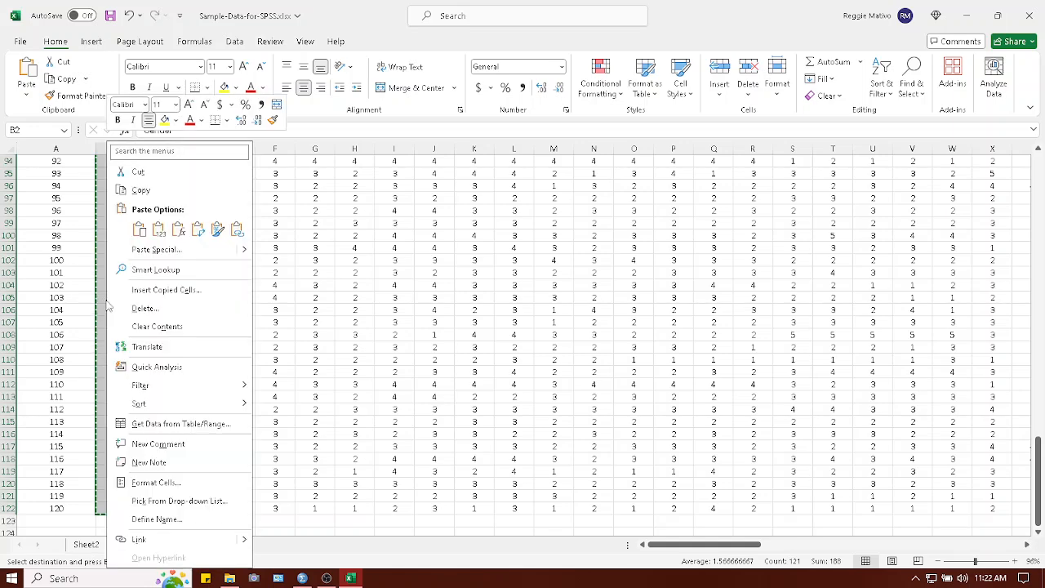
click(145, 192)
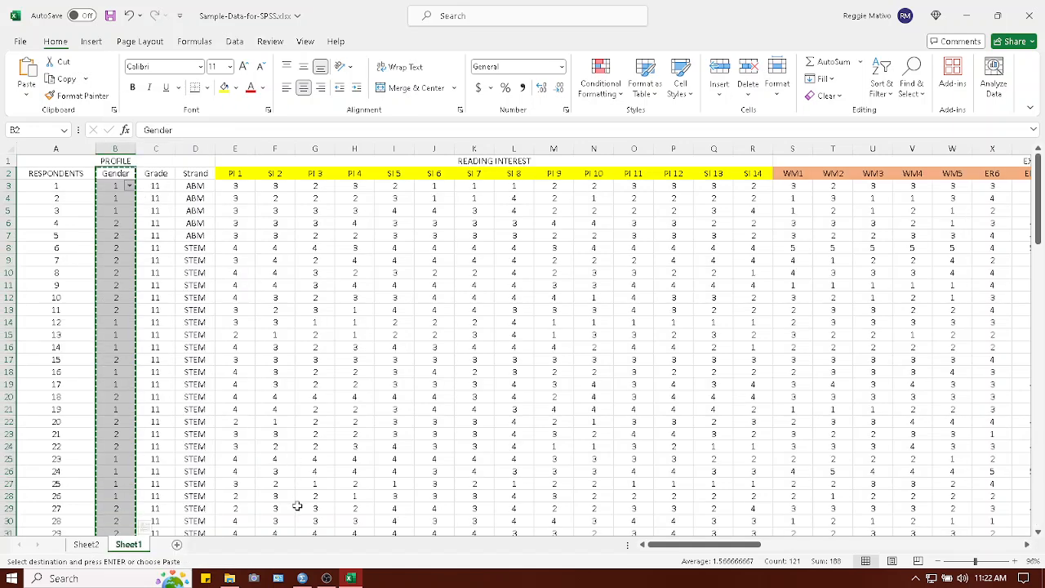
Switch to SPSS and paste the copied Gender data with variable names into the first column, starting at row 1
click(302, 578)
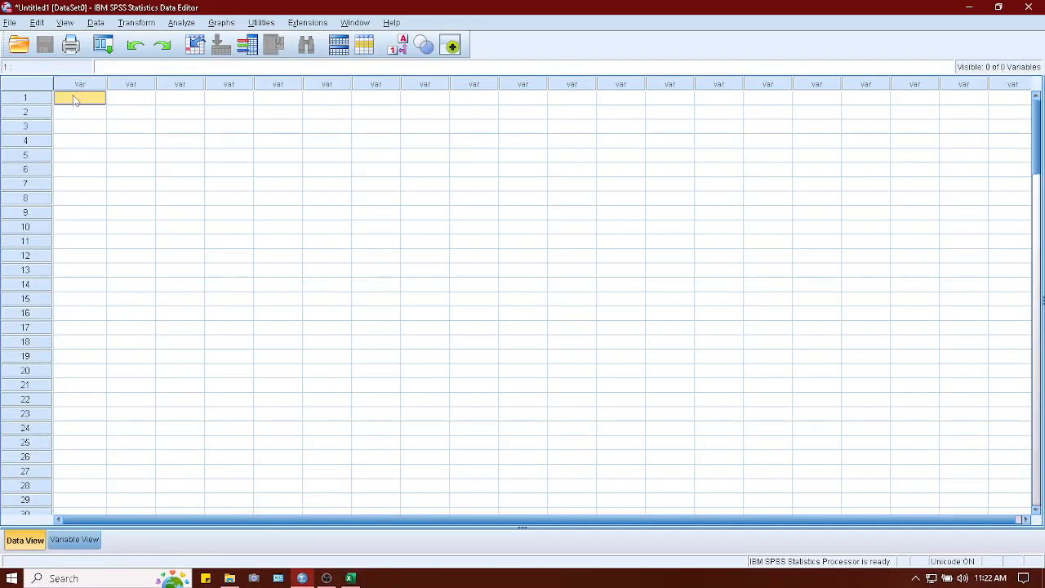
click(92, 142)
click(81, 101)
right_click(81, 102)
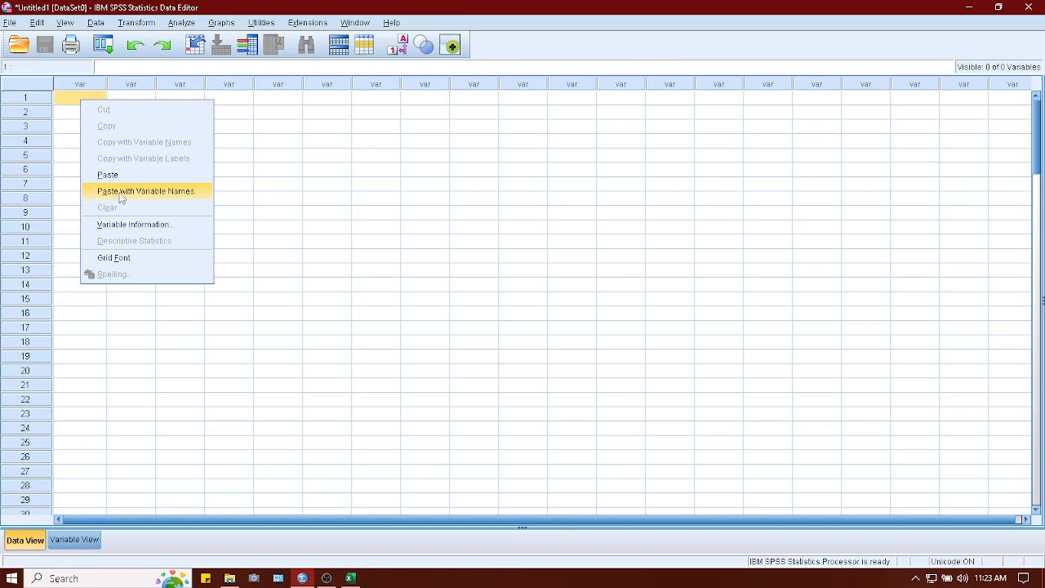
click(119, 196)
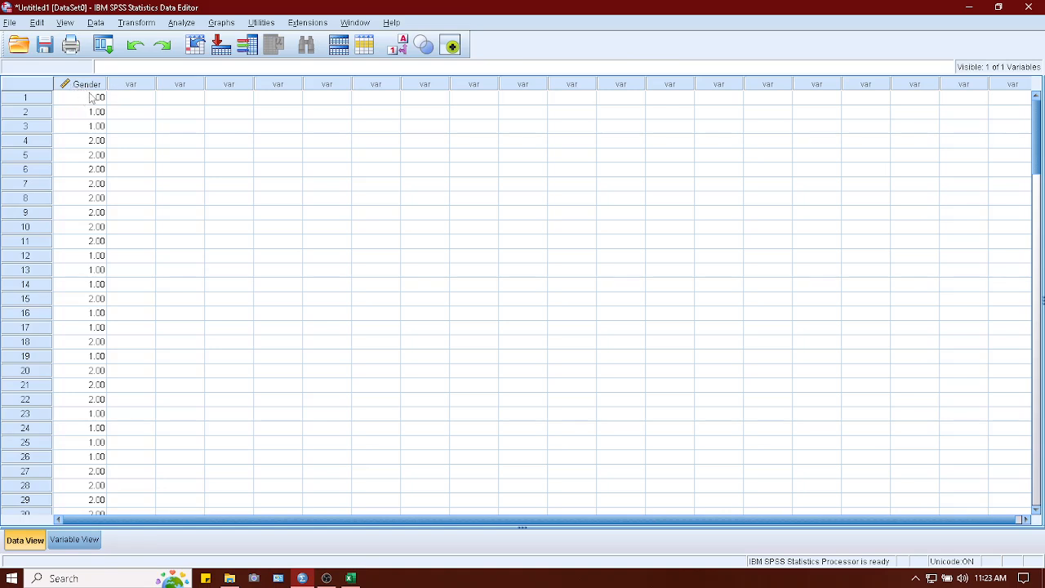
Try a plain paste of the copied Gender data, without variable names, into the second column
click(138, 105)
right_click(137, 103)
click(158, 174)
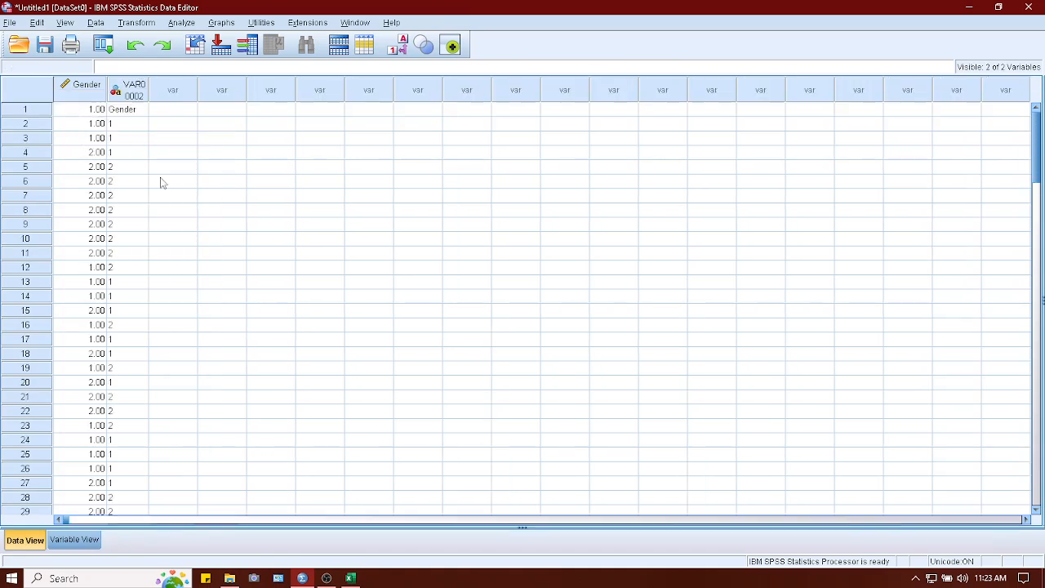
click(128, 114)
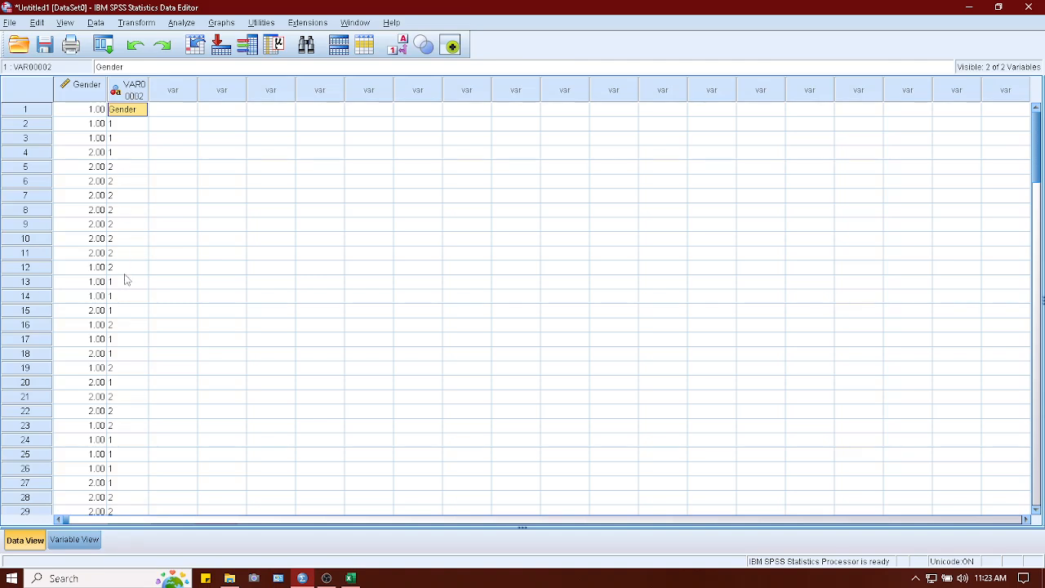
click(125, 238)
Clear the second variable, VAR00002, from the dataset
click(128, 94)
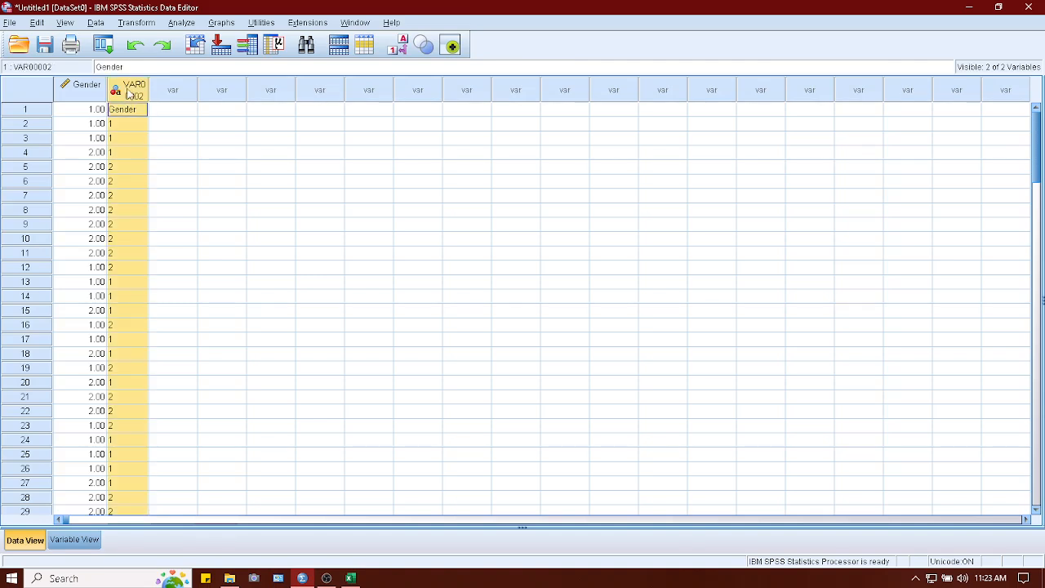
right_click(128, 92)
click(152, 181)
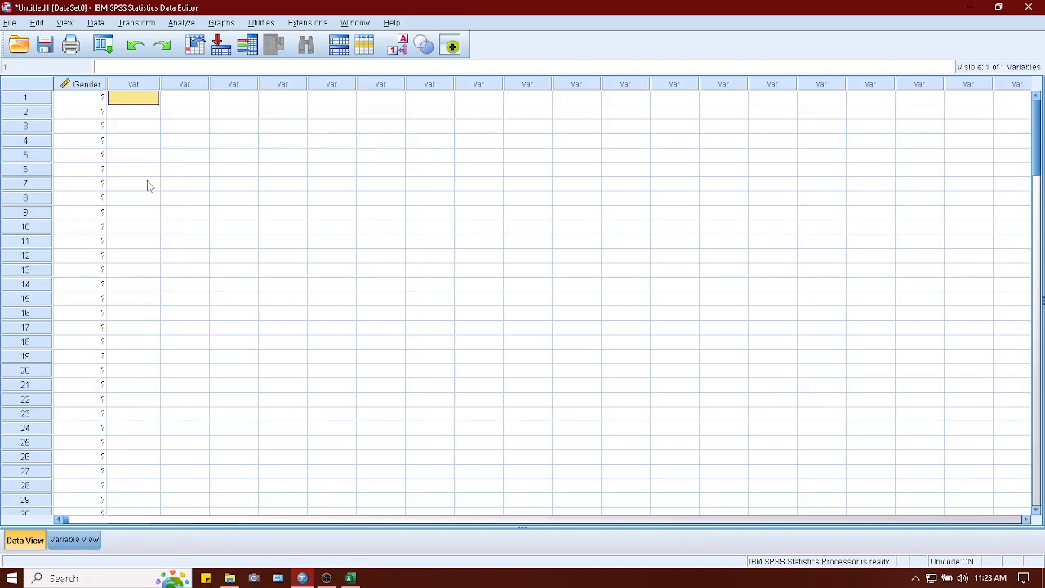
click(67, 100)
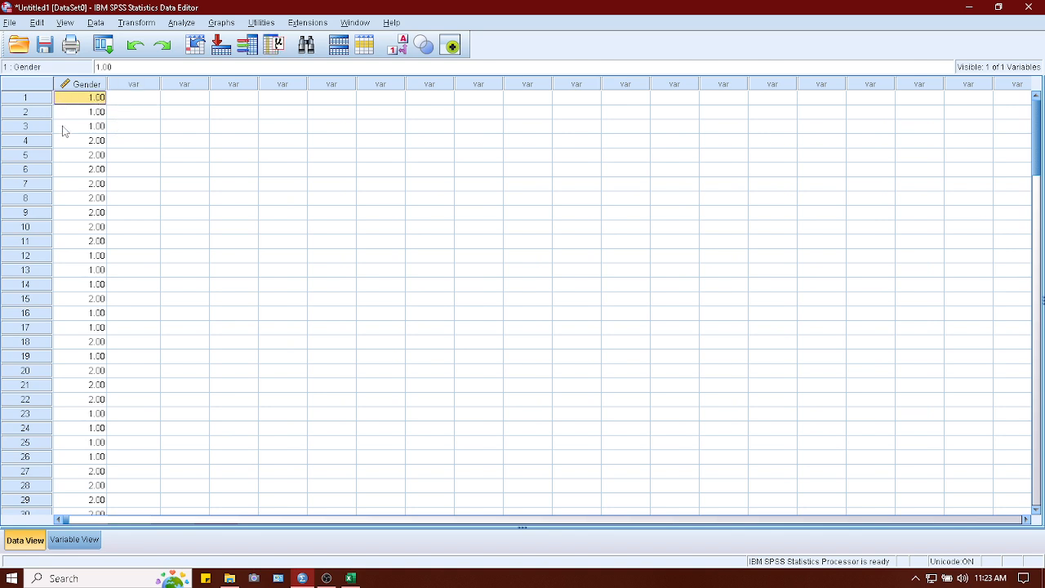
right_click(77, 100)
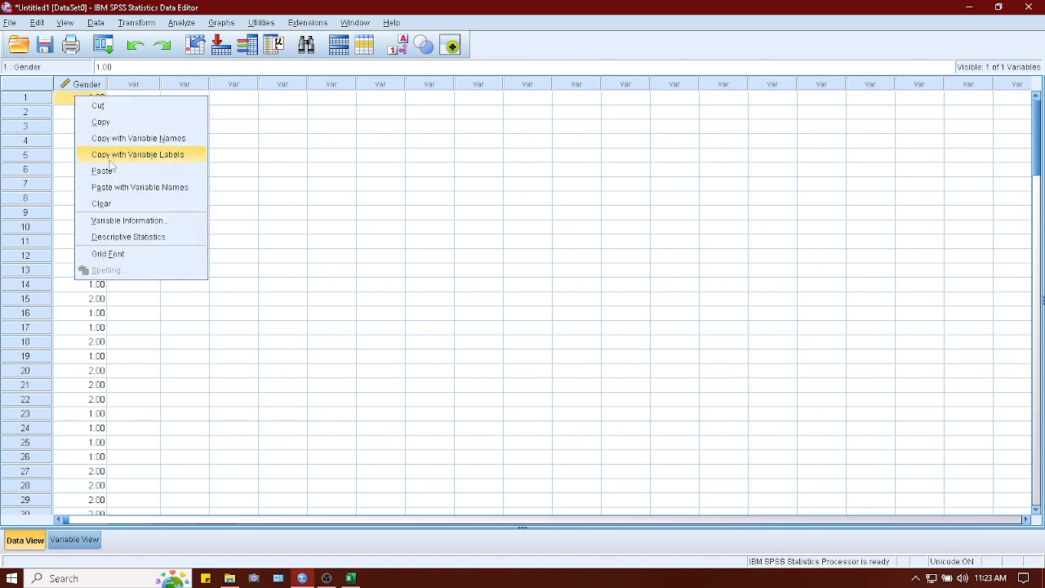
click(67, 99)
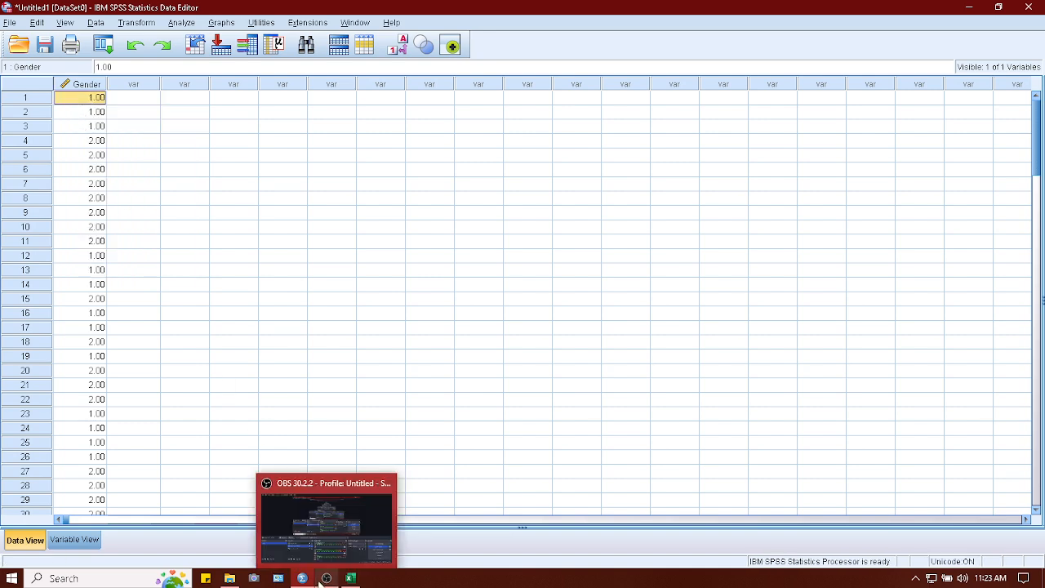
Switch to Excel, cancel the pending copy and select the Gender values from B3 down to B114, without the header
click(350, 578)
click(114, 193)
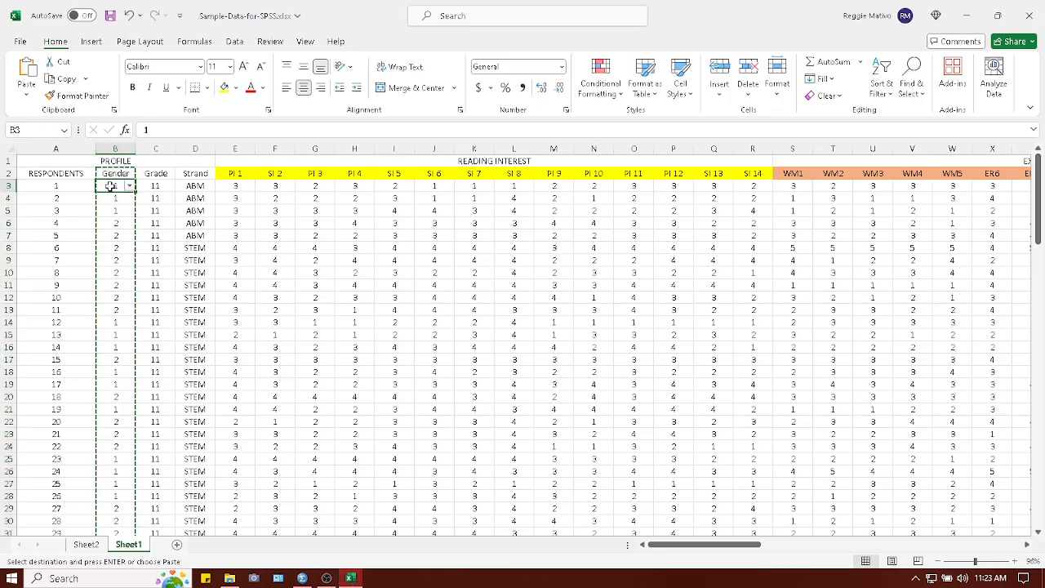
key(Escape)
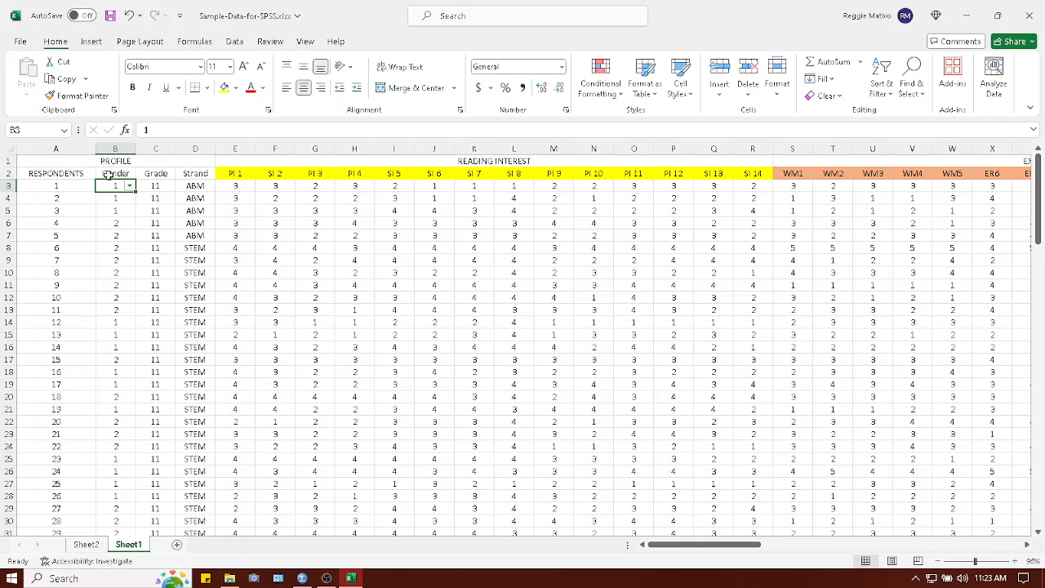
drag(114, 186, 150, 556)
Switch to SPSS and add the value label 1 = Male to the Gender variable in Variable View
mouse_move(278, 578)
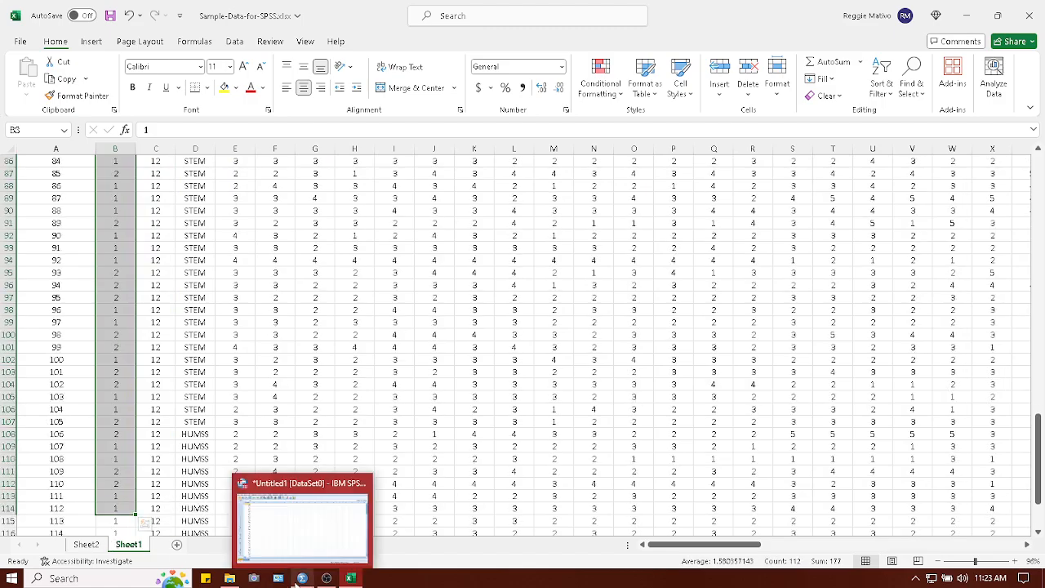
click(280, 555)
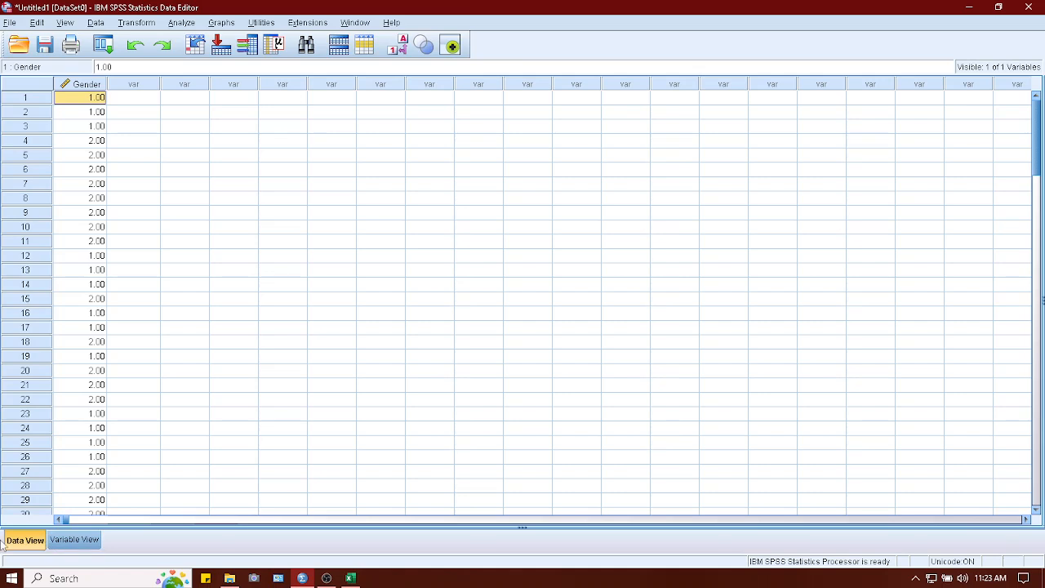
click(74, 540)
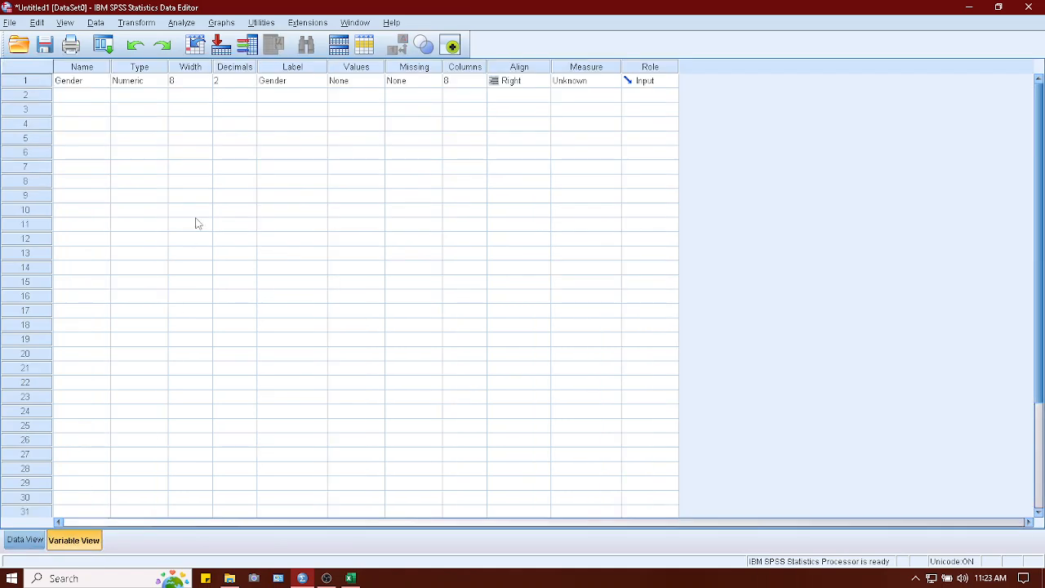
click(74, 84)
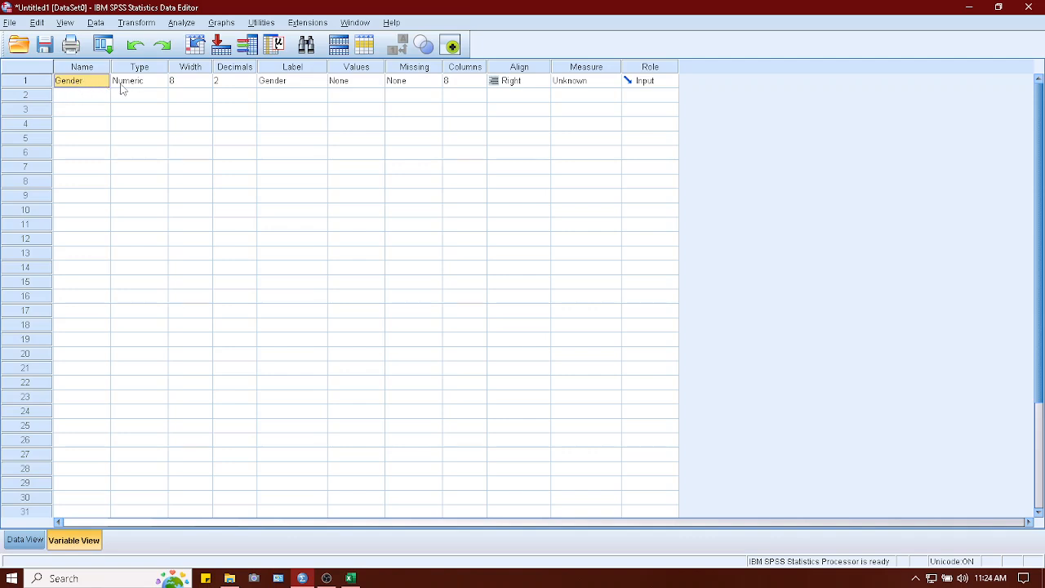
click(287, 86)
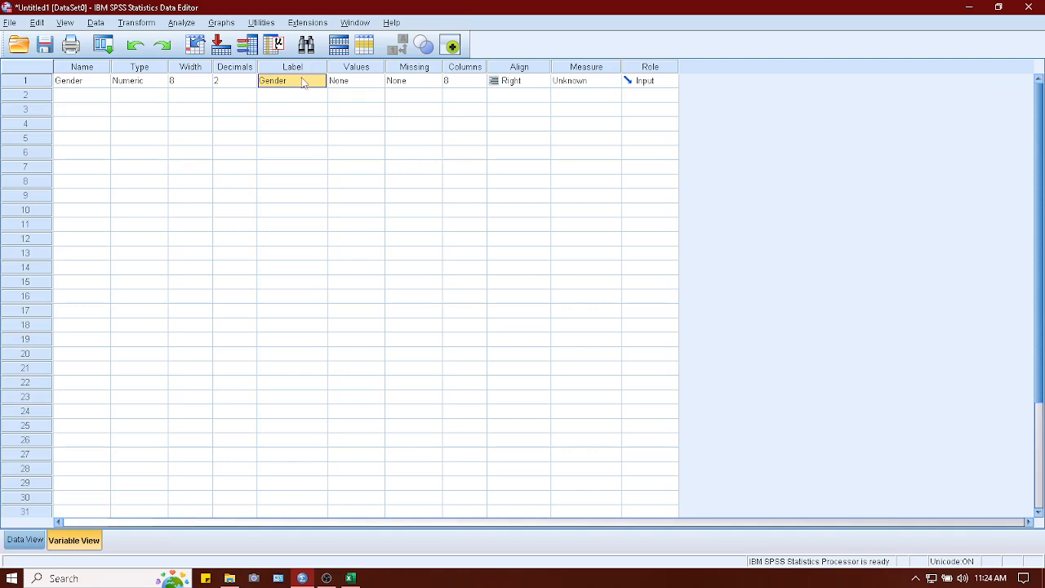
click(346, 81)
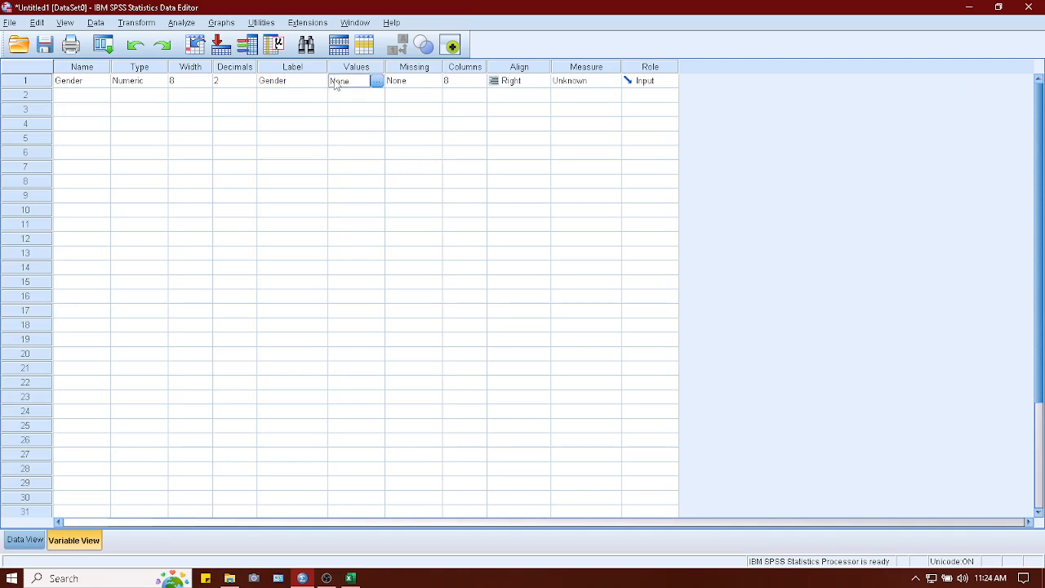
click(376, 82)
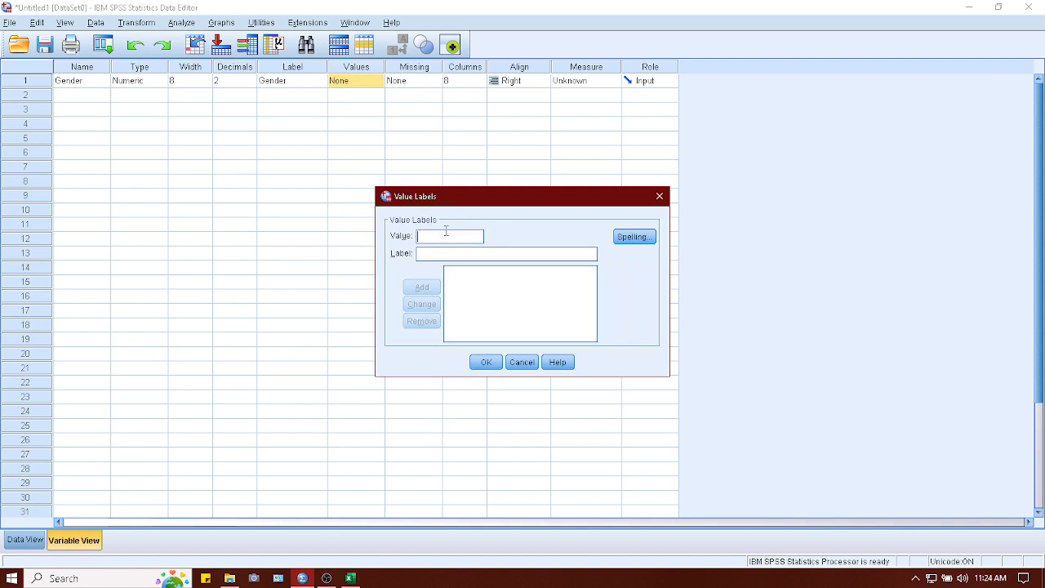
text(1)
click(432, 255)
text(Male)
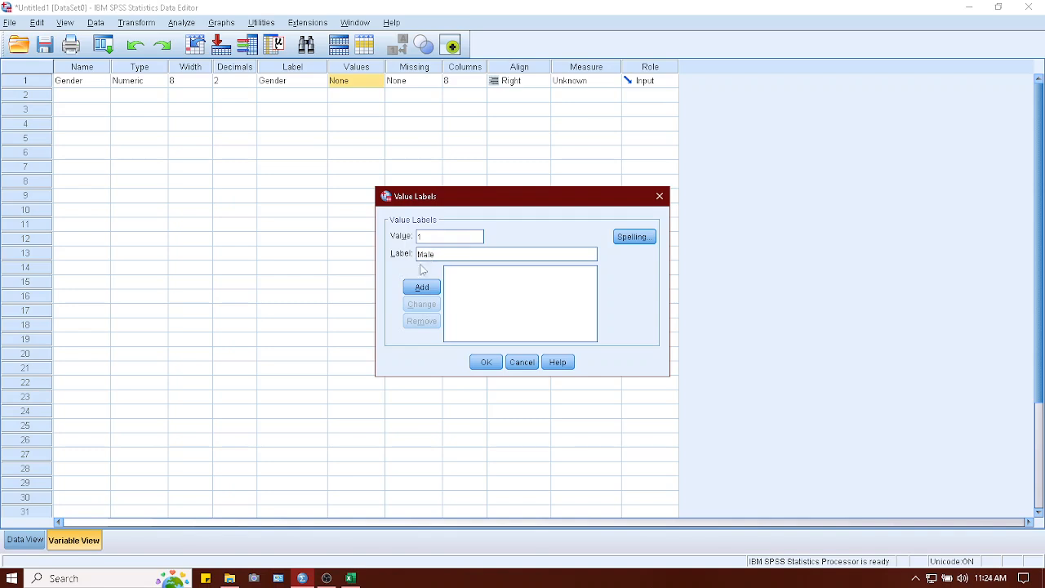
click(414, 291)
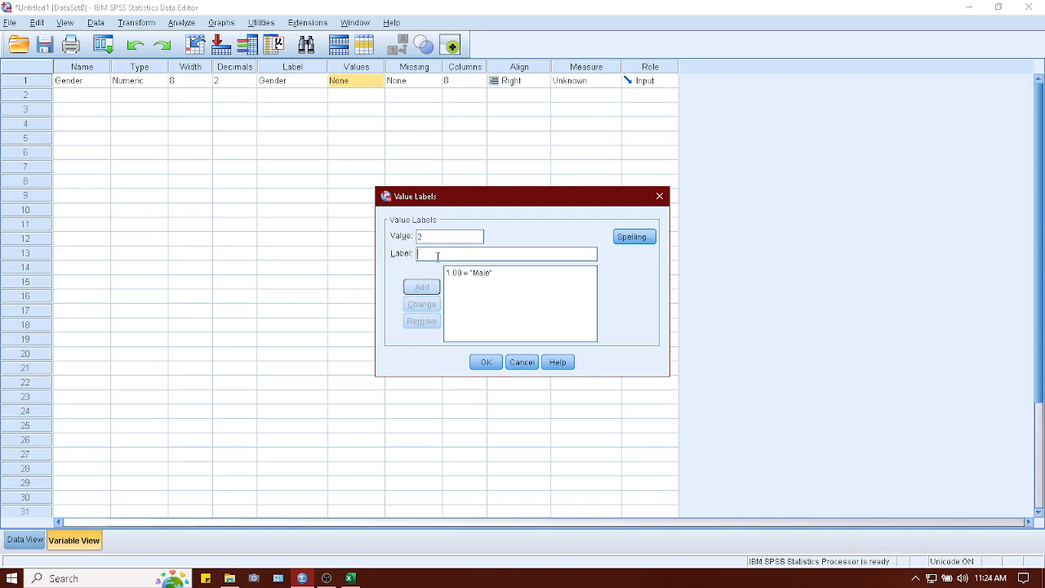
Add the value label 2 = Female to the Gender variable and accept the value labels
click(437, 256)
text(Female)
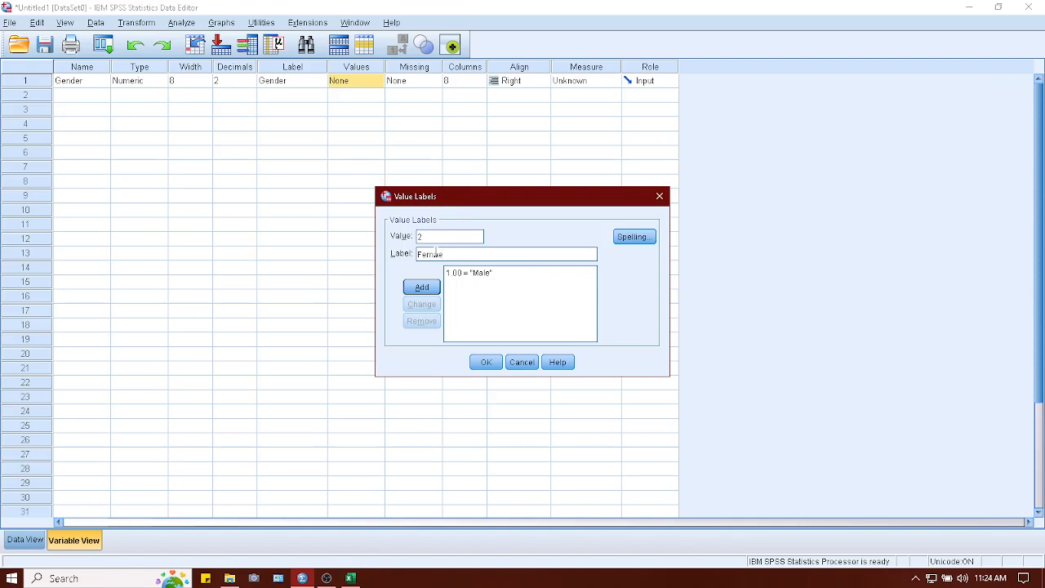
click(421, 287)
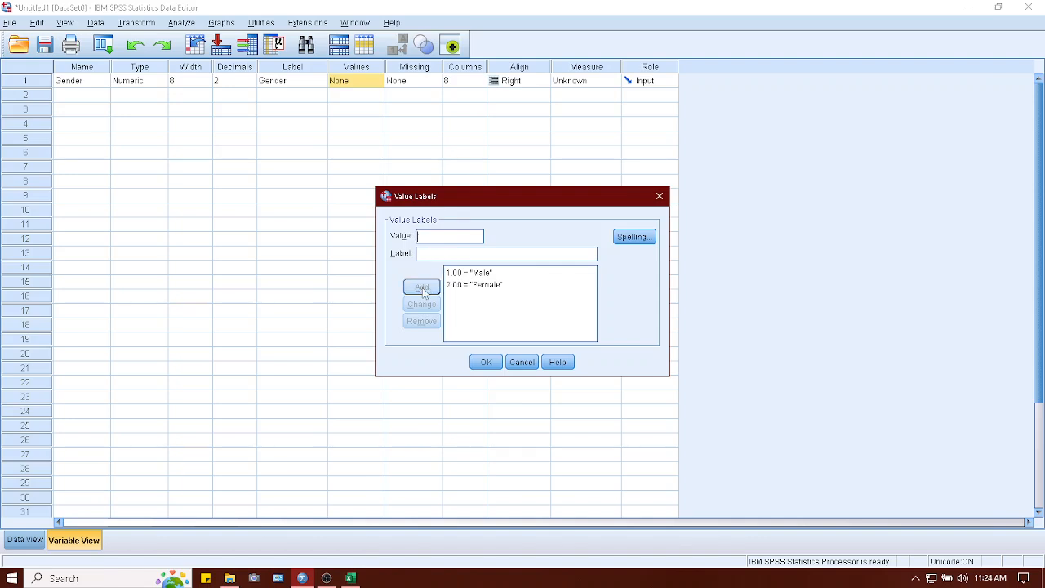
click(486, 362)
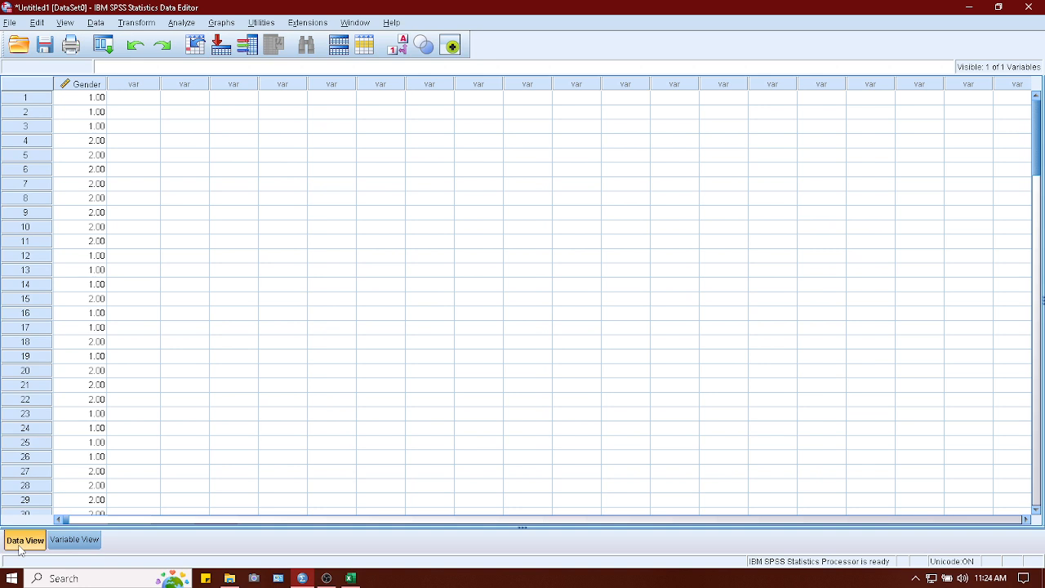
Show the Gender values in Data View and open the Frequencies analysis from the descriptive statistics
click(19, 543)
click(181, 23)
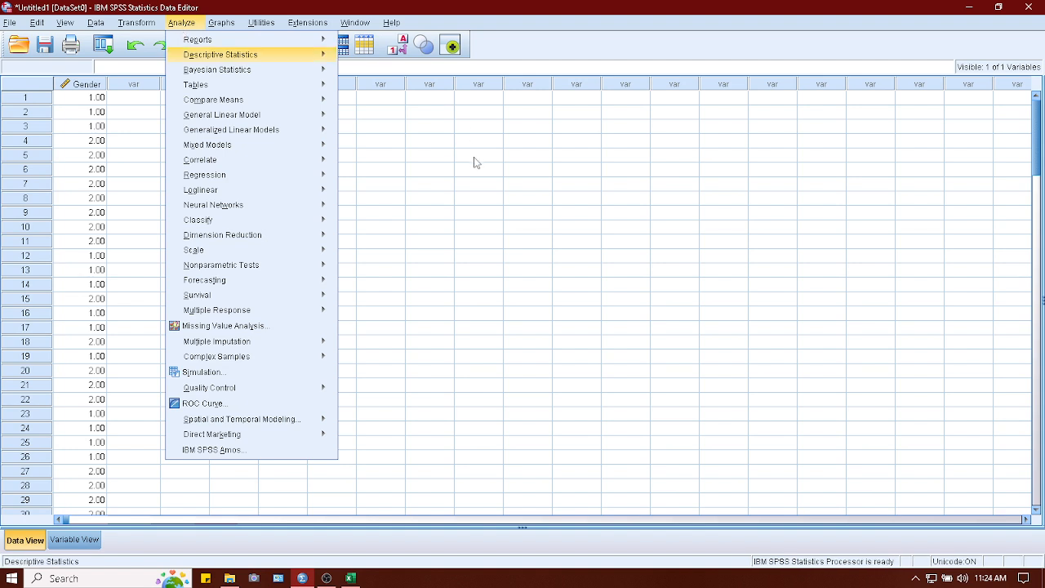
mouse_move(200, 159)
click(118, 168)
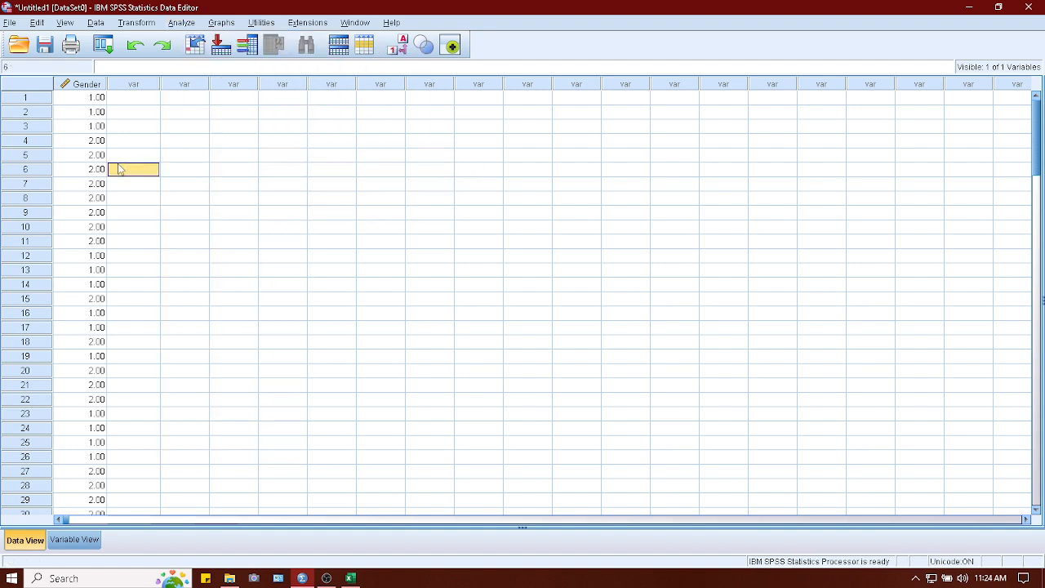
click(87, 96)
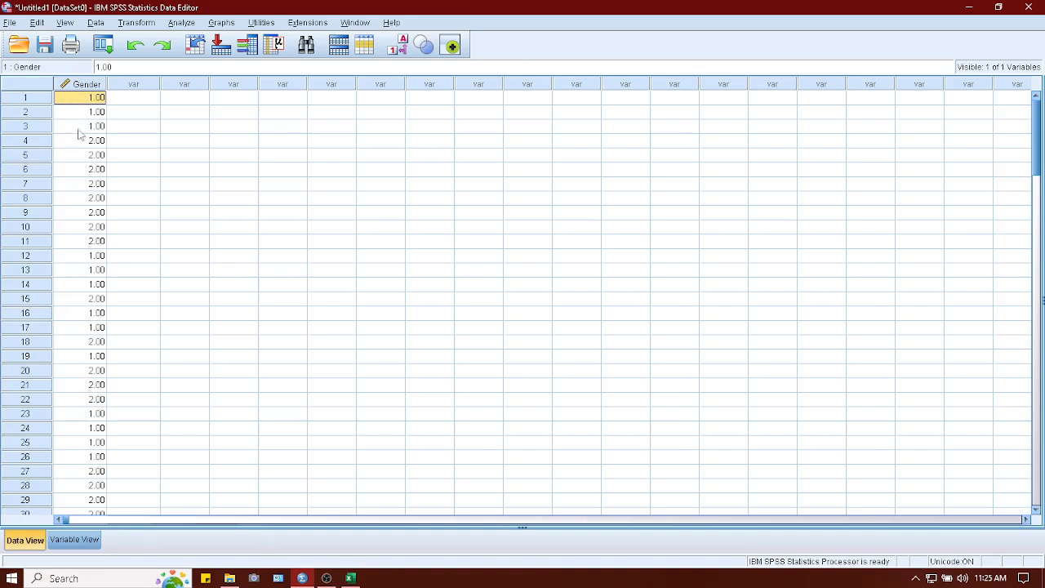
click(182, 22)
mouse_move(232, 58)
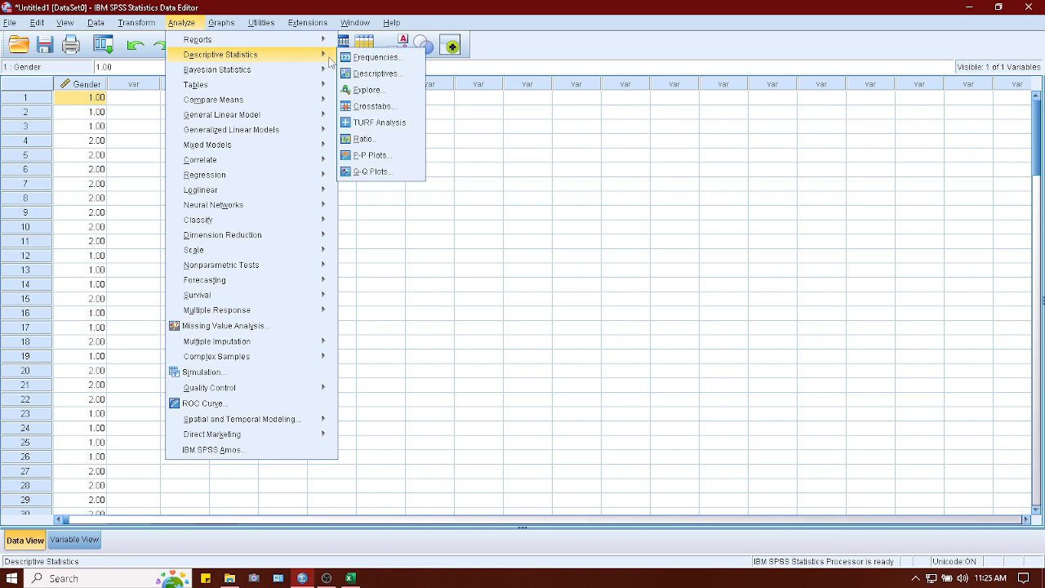
click(379, 60)
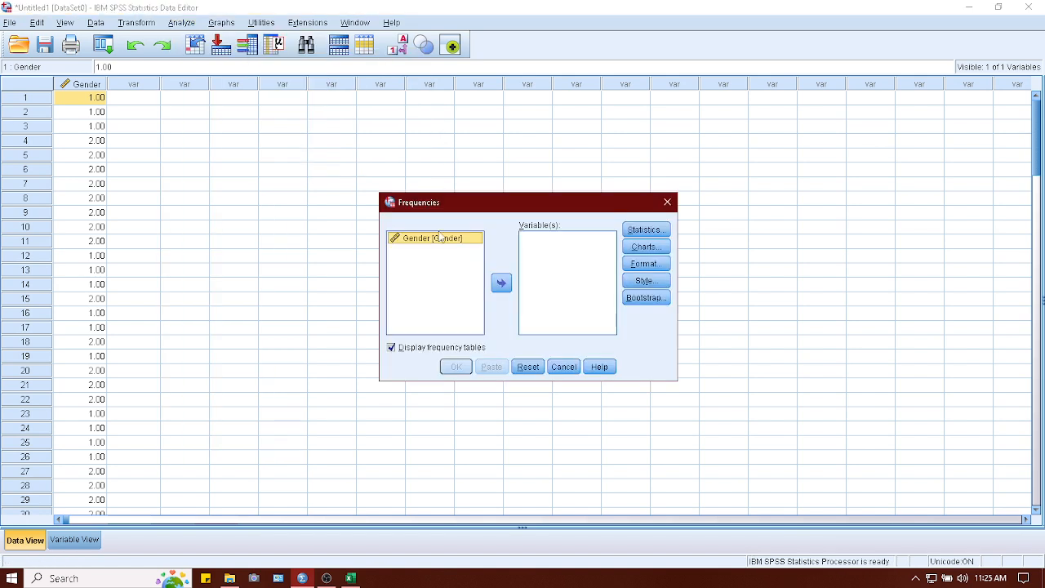
Add Gender to the variables analysed by Frequencies
double_click(434, 239)
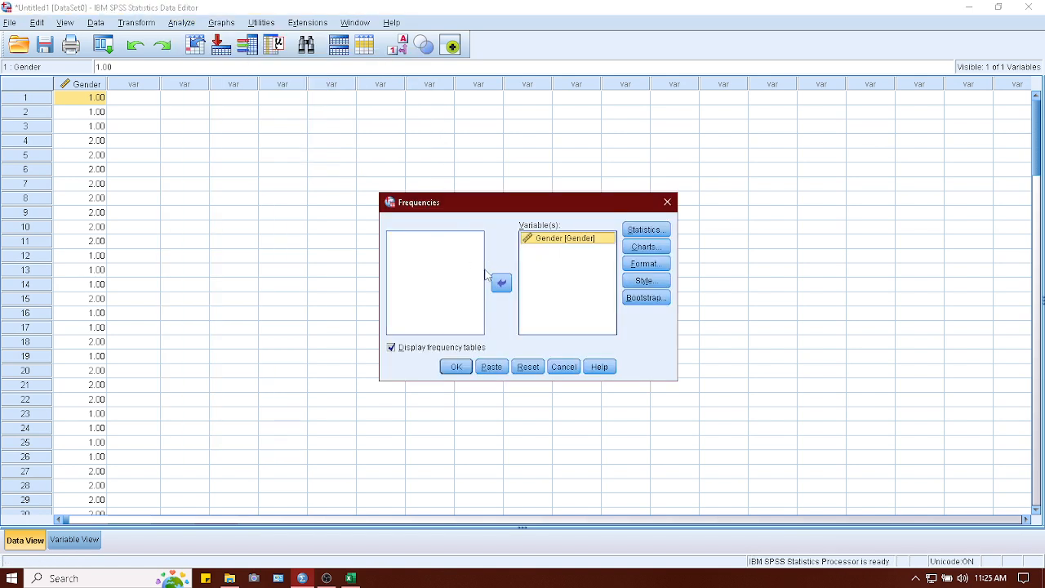
click(501, 283)
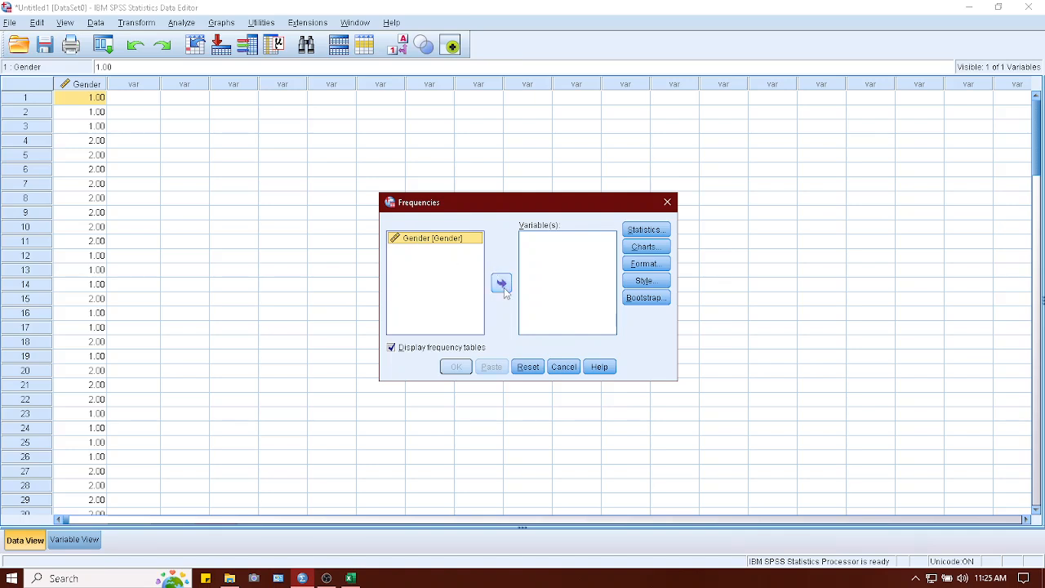
click(500, 282)
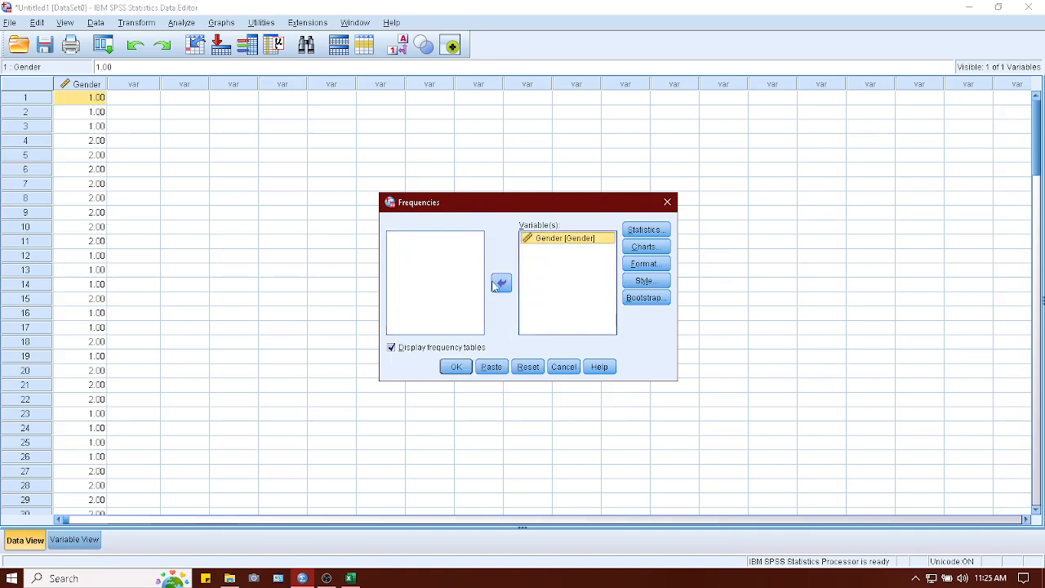
click(499, 284)
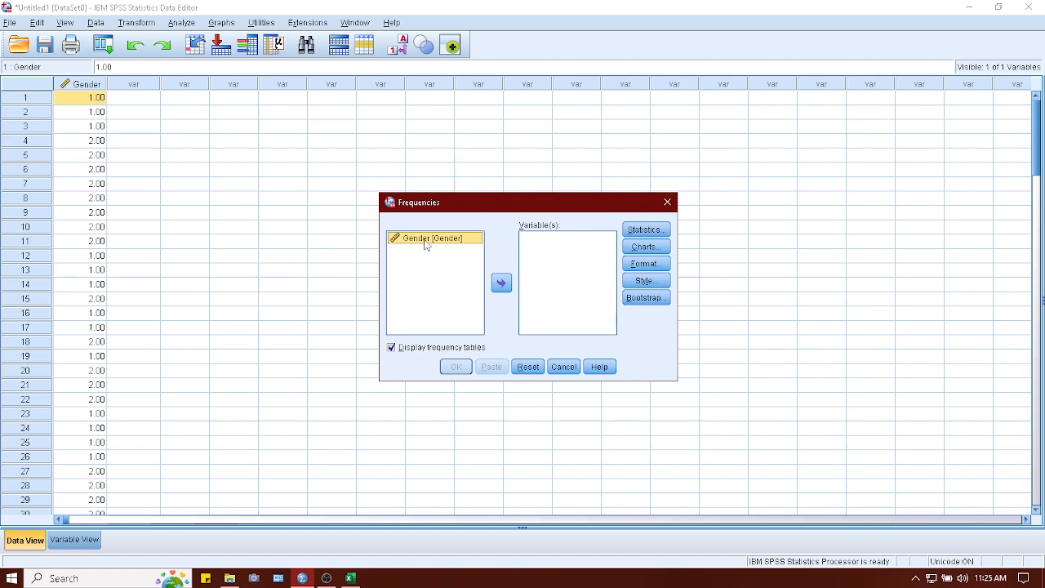
double_click(425, 244)
Run Frequencies for Gender with no extra statistics and a pie chart based on frequencies
click(642, 231)
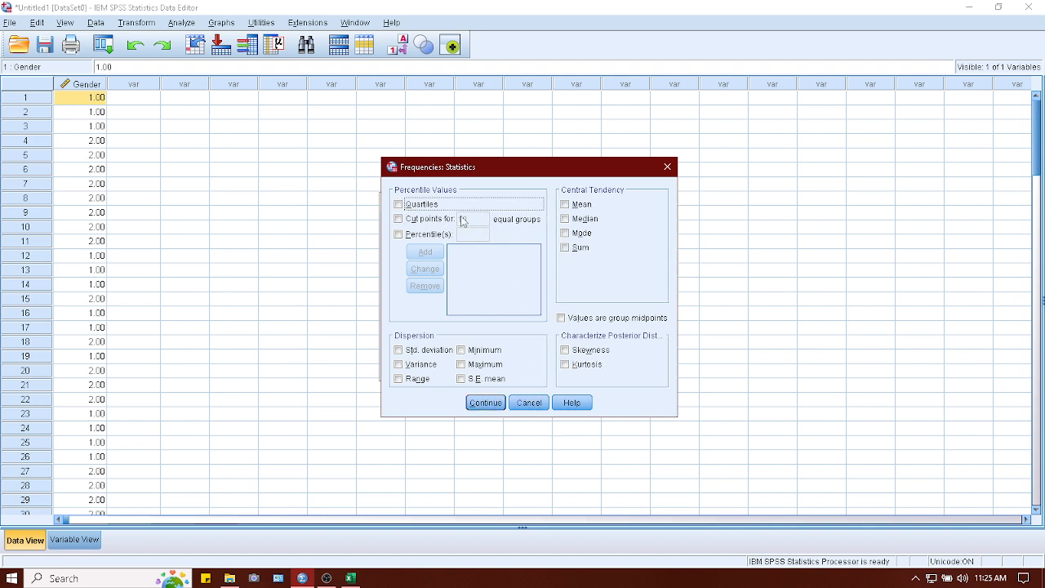
click(530, 404)
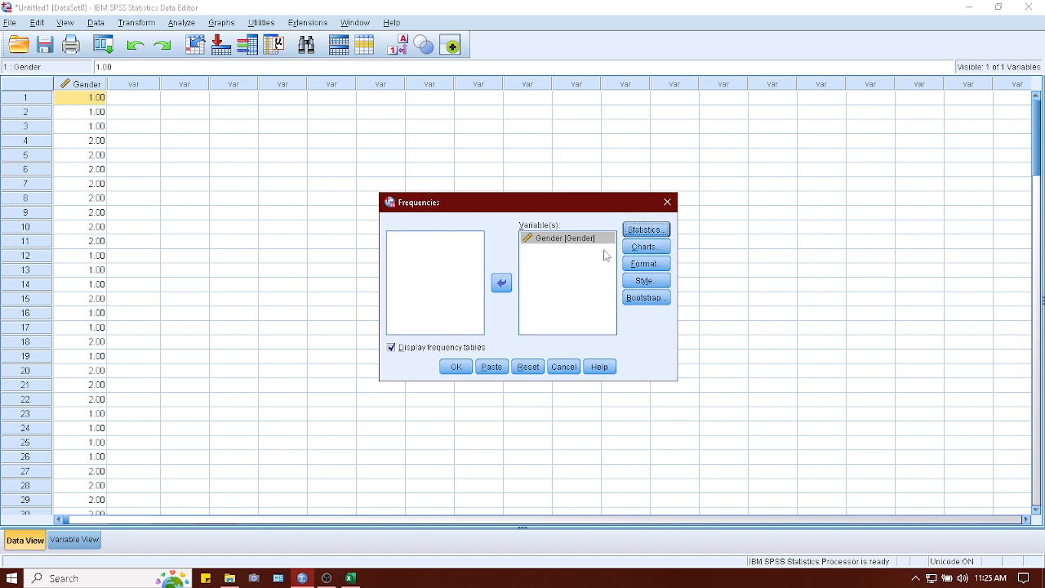
click(648, 250)
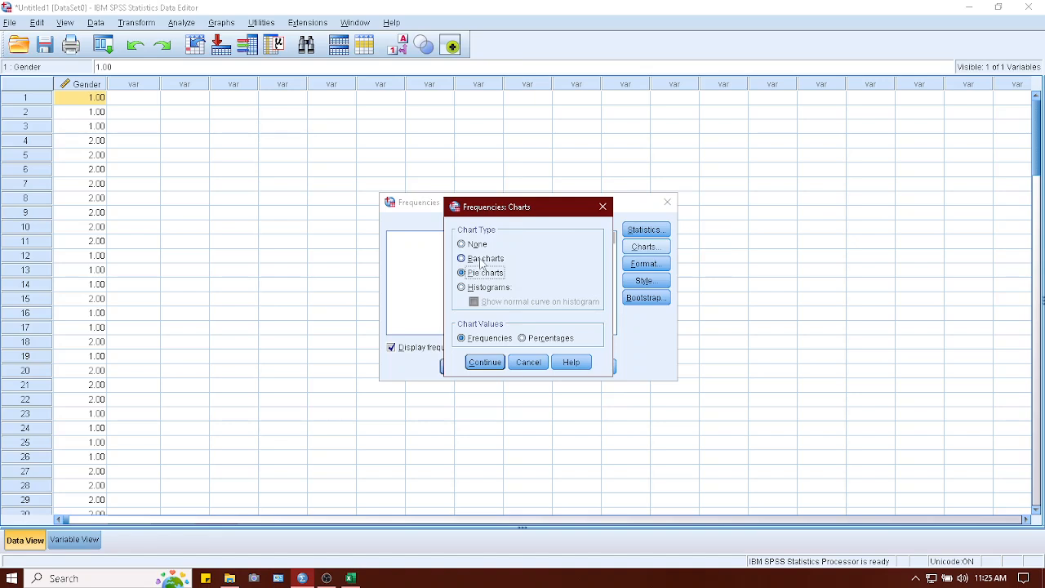
click(485, 364)
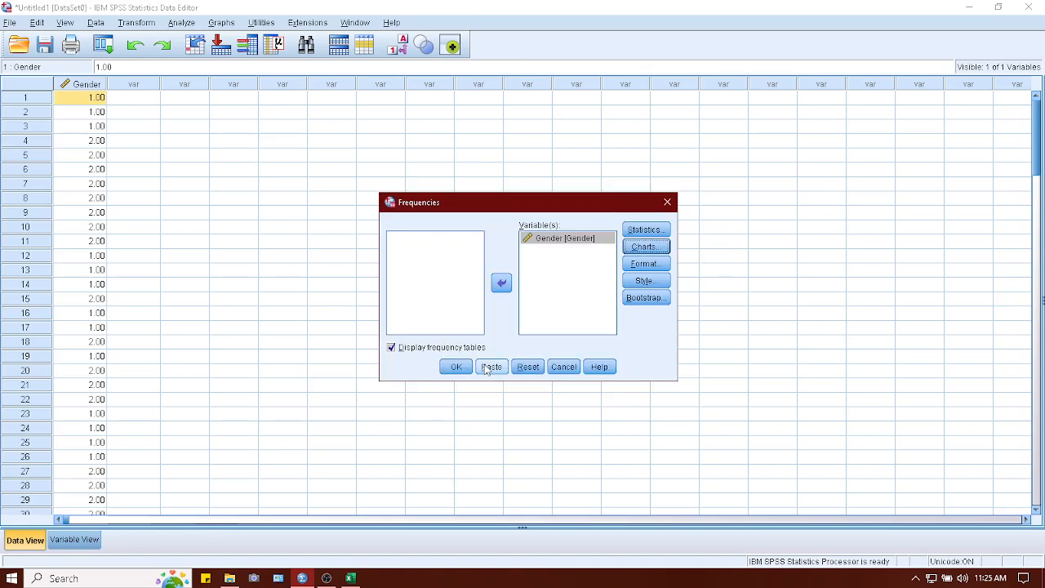
click(455, 367)
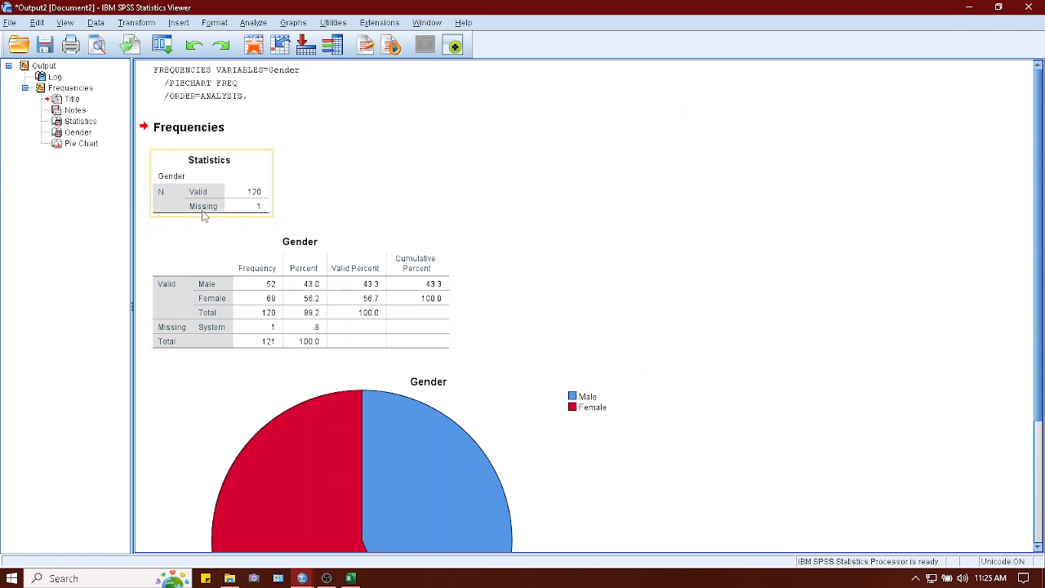
Examine the Statistics table, the Gender frequency table and the pie chart for valid and missing cases
scroll(204, 214, down, 3)
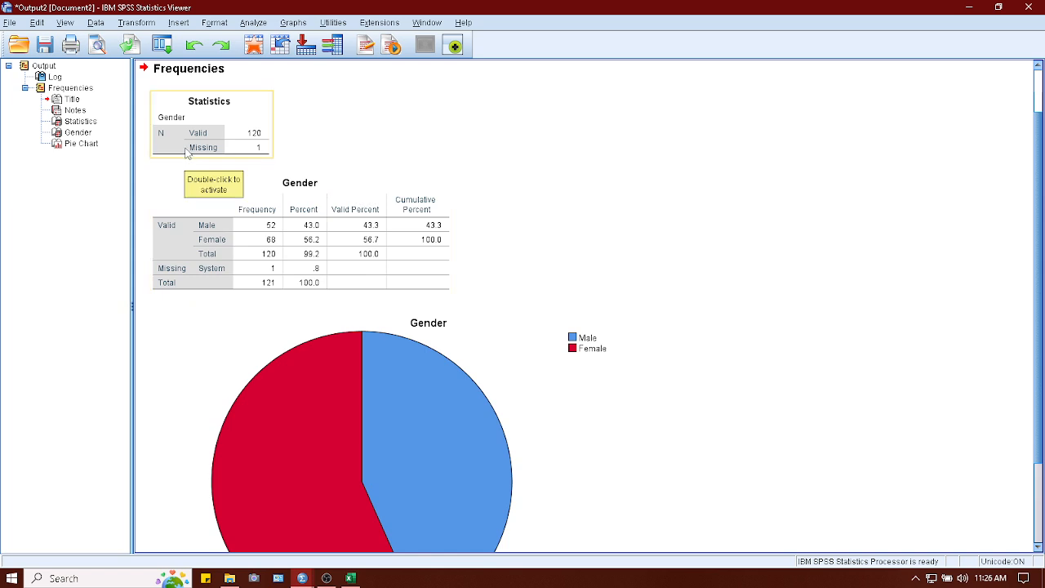
scroll(522, 364, down, 3)
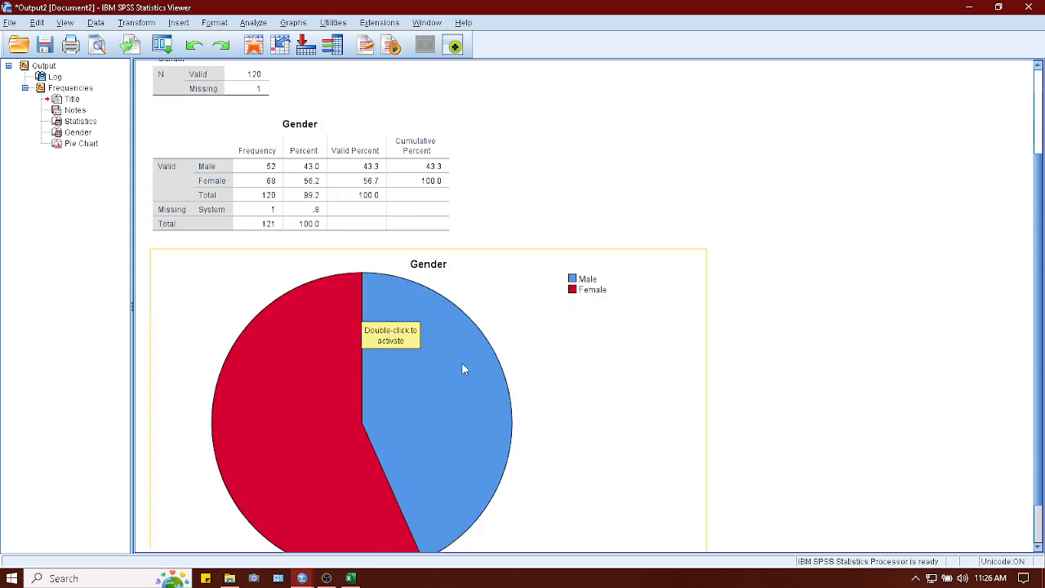
scroll(363, 361, down, 3)
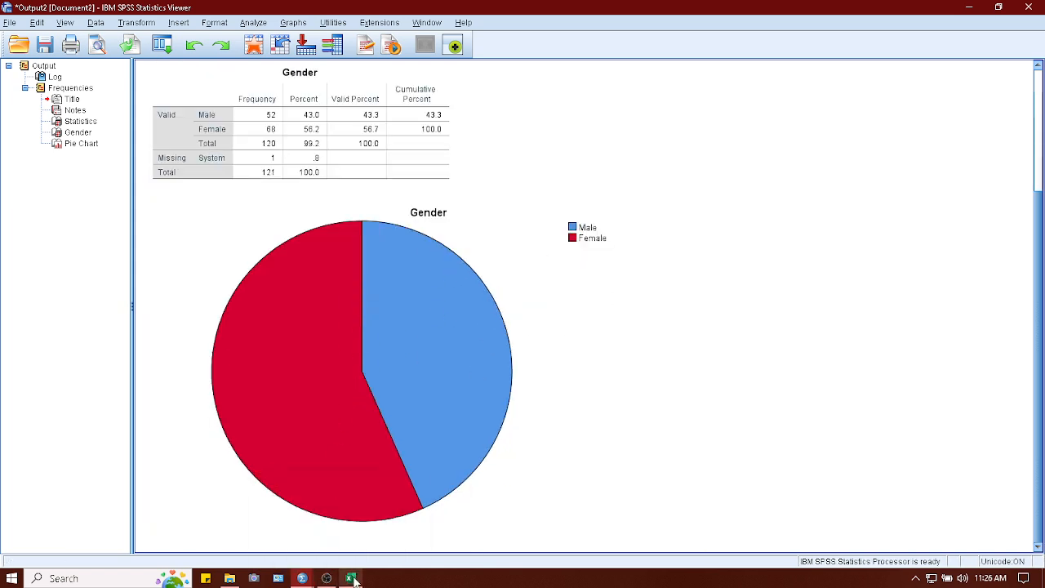
scroll(314, 309, up, 9)
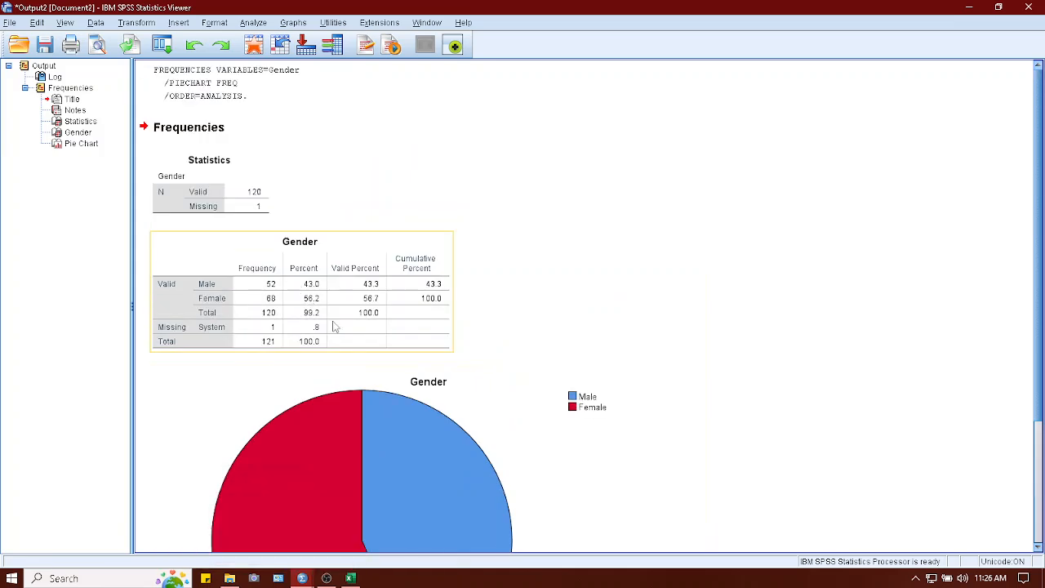
click(418, 410)
scroll(412, 406, down, 9)
click(354, 159)
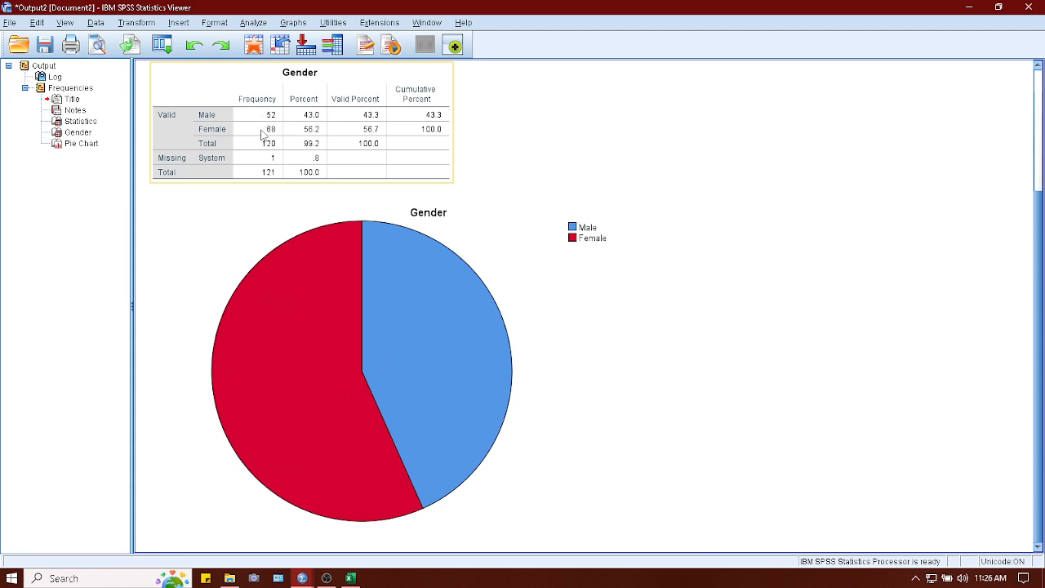
click(270, 195)
click(265, 150)
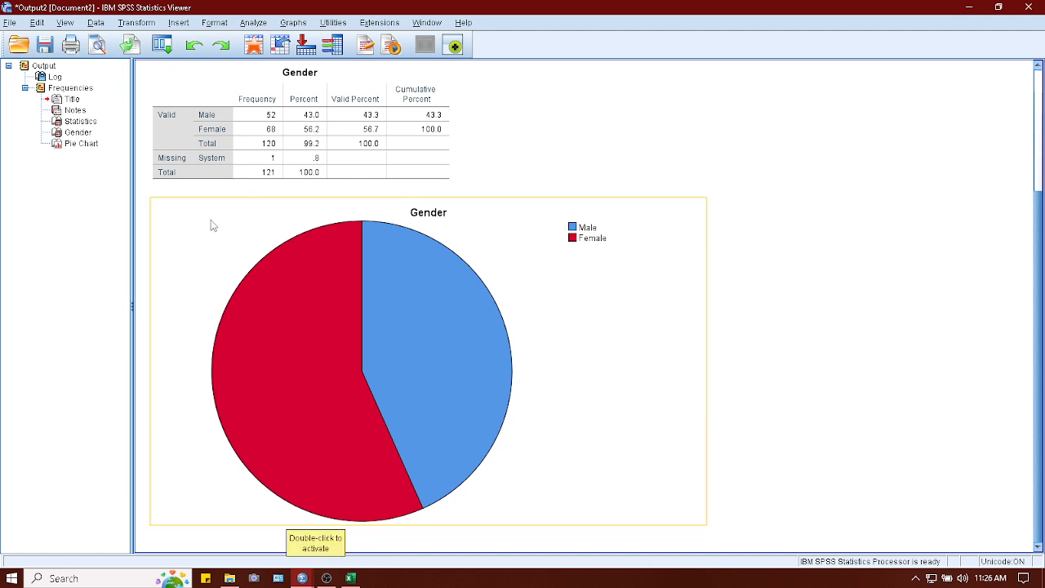
Return to the Data Editor and clear the empty case in row 121 below the last Gender value
mouse_move(300, 575)
click(205, 481)
scroll(148, 270, down, 1)
scroll(148, 270, up, 1)
scroll(147, 269, down, 20)
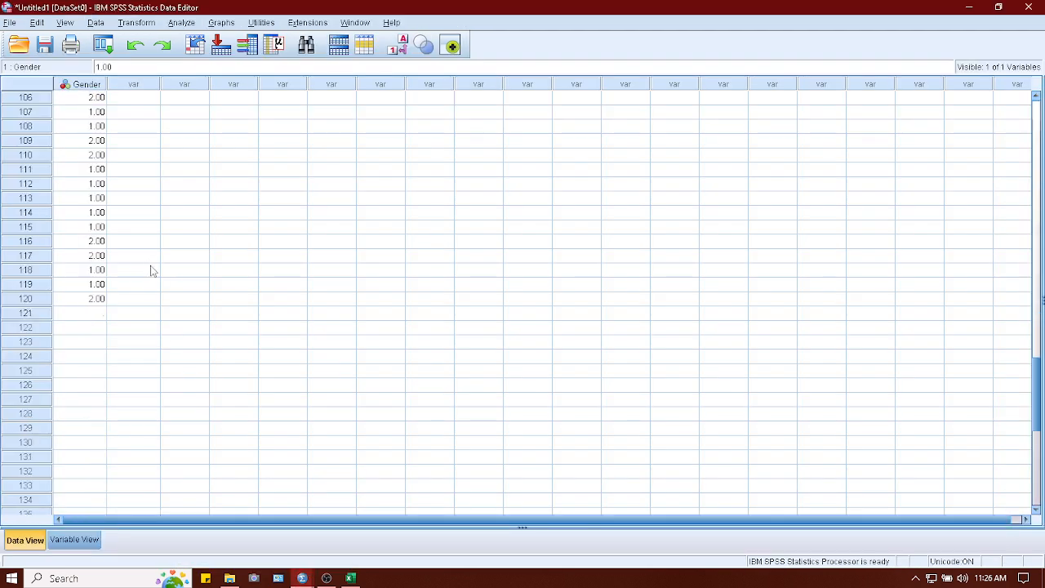
click(90, 188)
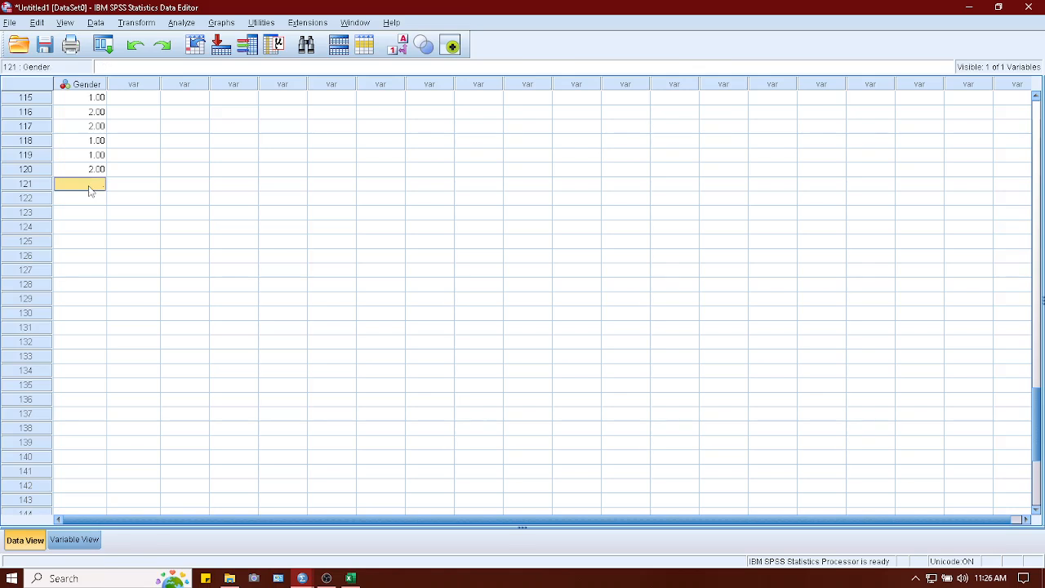
click(25, 186)
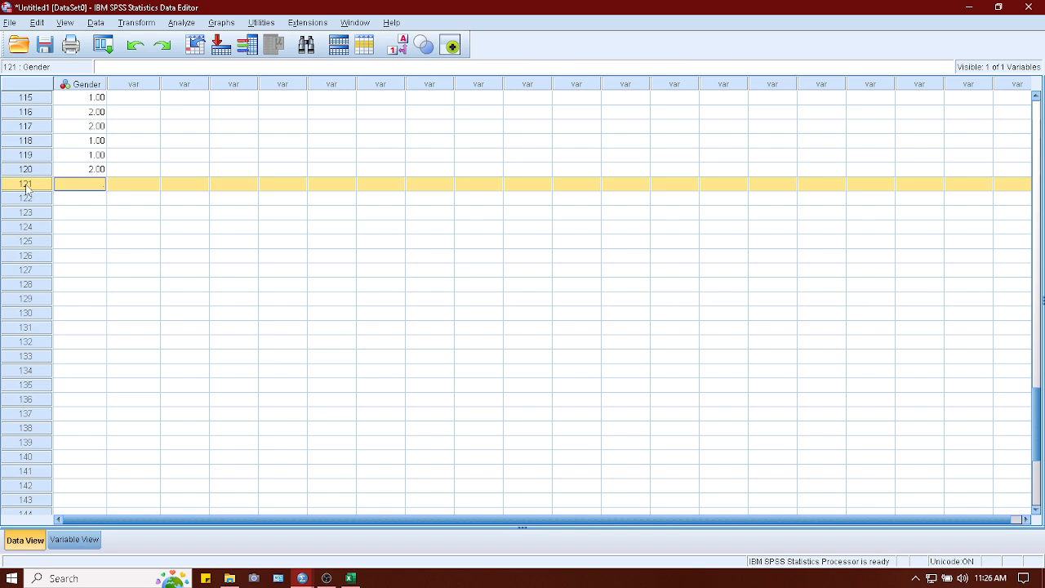
right_click(25, 186)
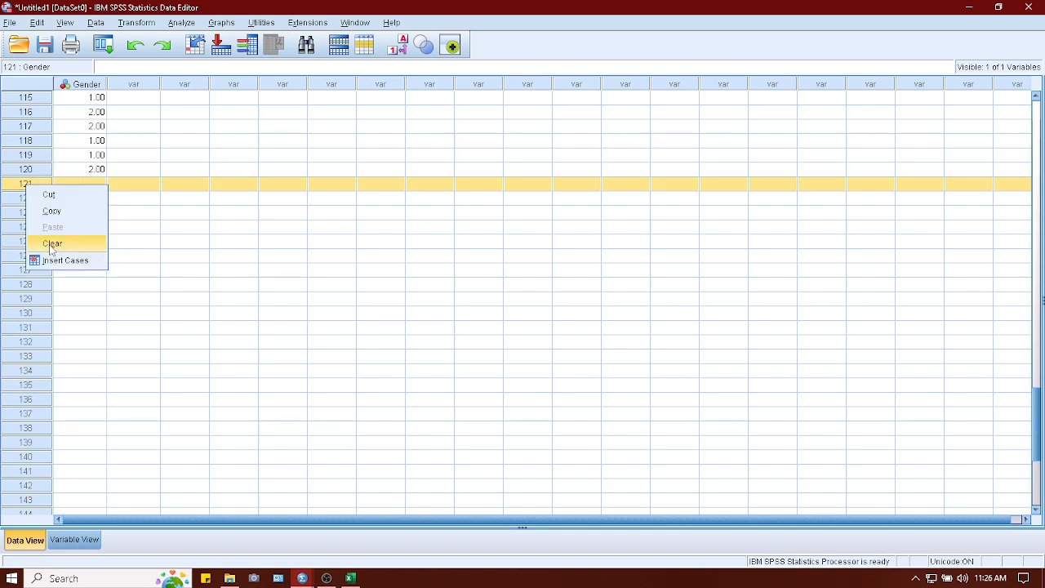
click(49, 244)
Rerun Frequencies for Gender with the frequency table and a pie chart based on frequencies
scroll(89, 221, up, 20)
click(179, 23)
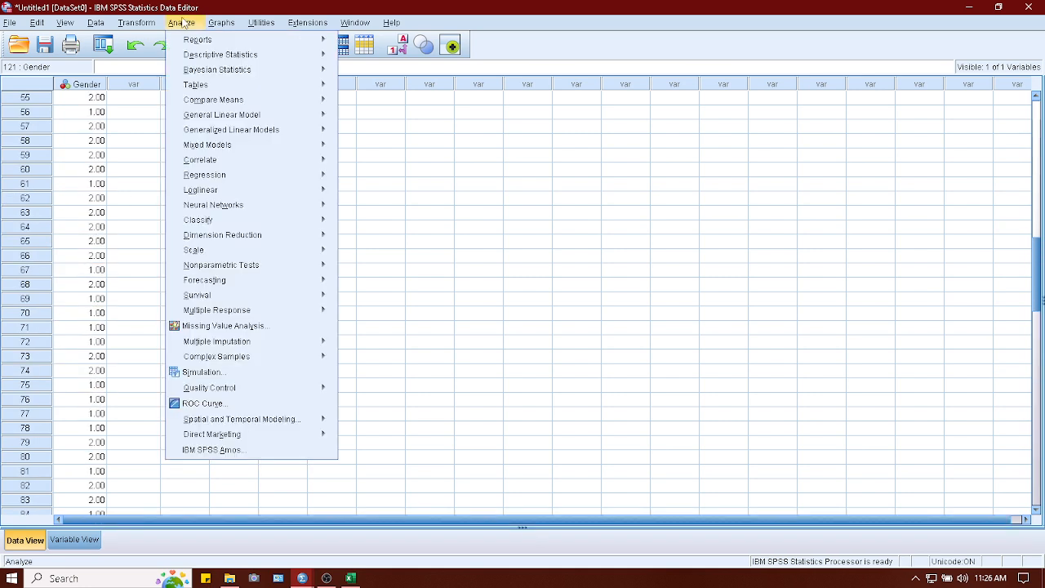
mouse_move(262, 54)
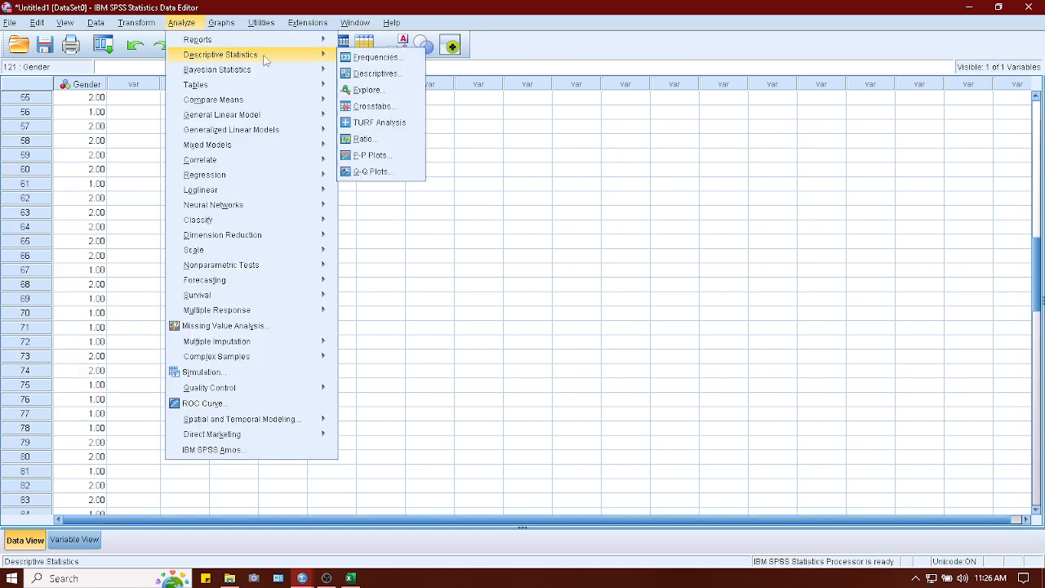
click(365, 59)
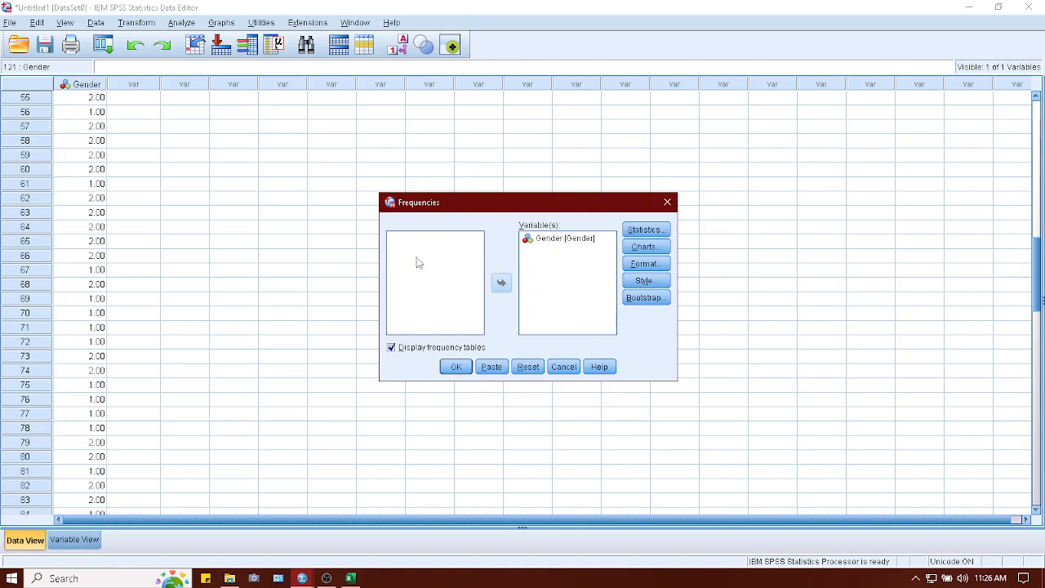
click(644, 230)
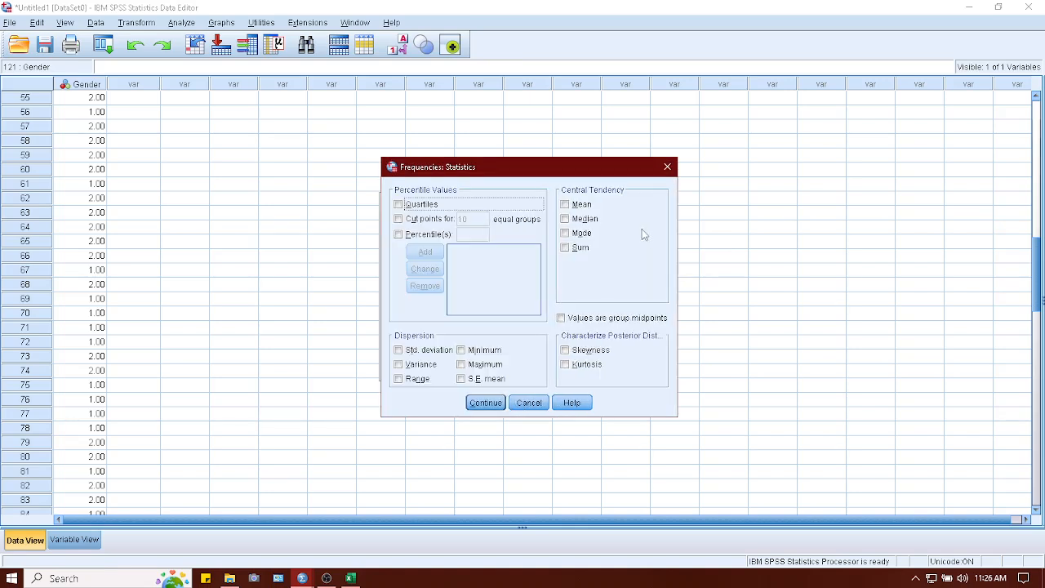
click(485, 402)
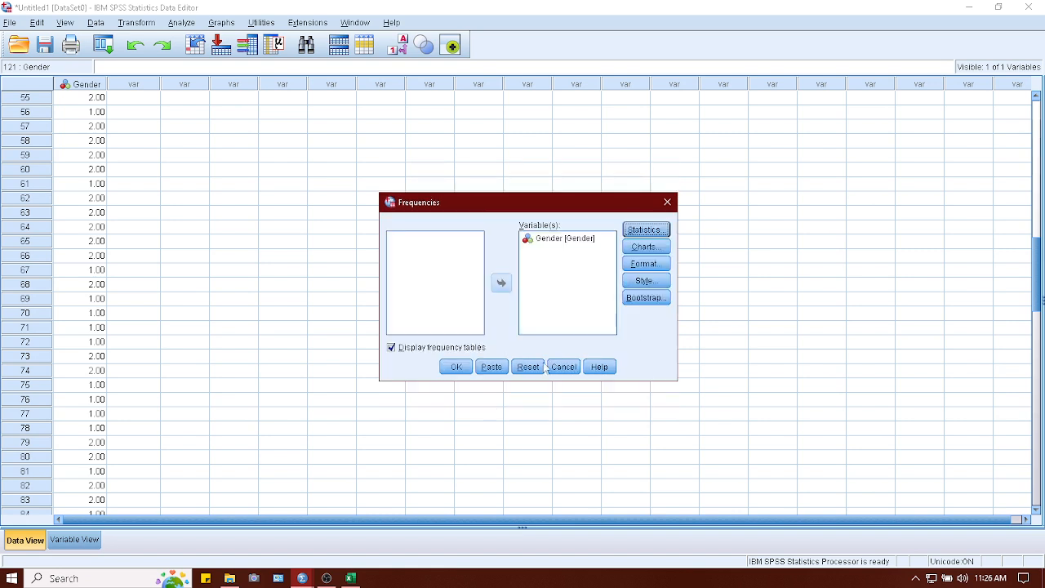
click(652, 252)
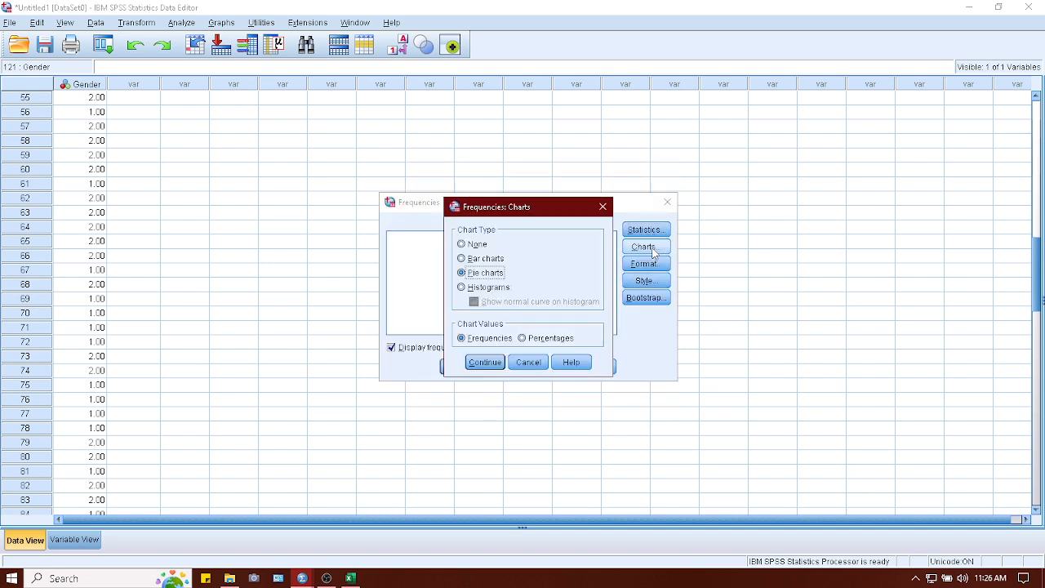
click(483, 363)
click(455, 367)
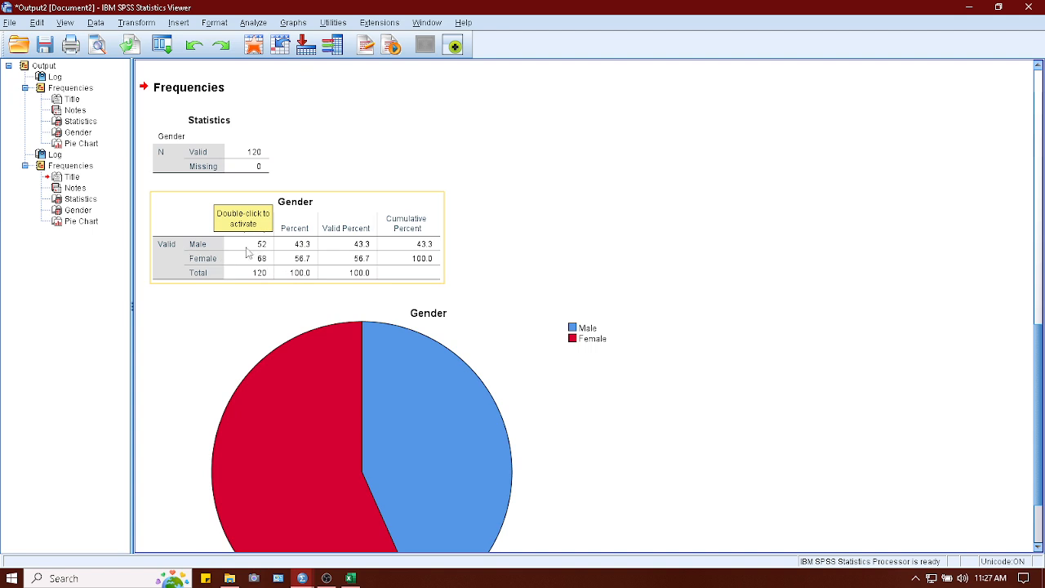
Review the new Gender frequency table and pie chart and compare them with the first run's output
scroll(270, 286, down, 3)
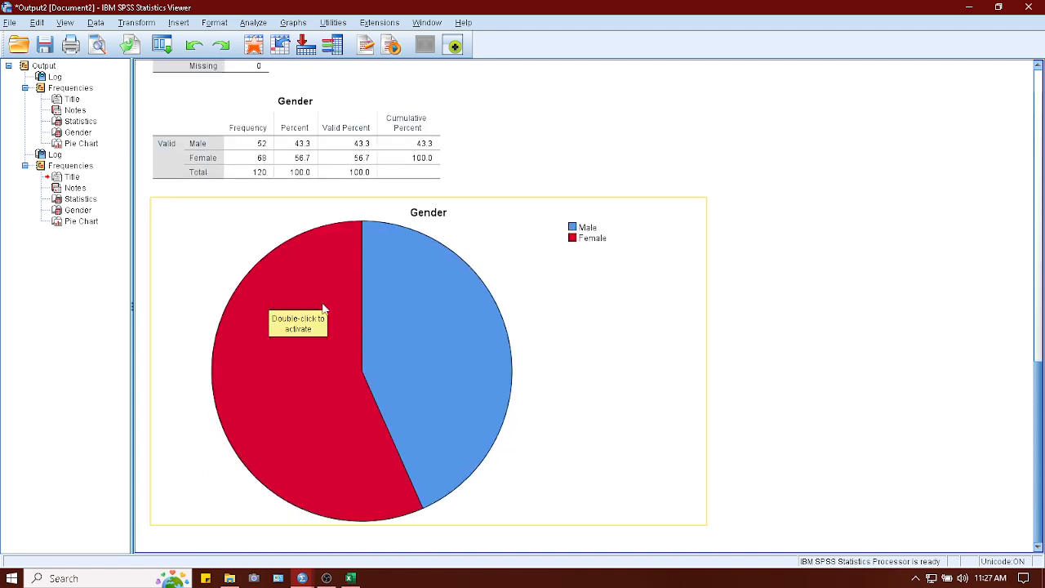
scroll(376, 339, down, 5)
scroll(232, 206, up, 2)
scroll(376, 180, down, 10)
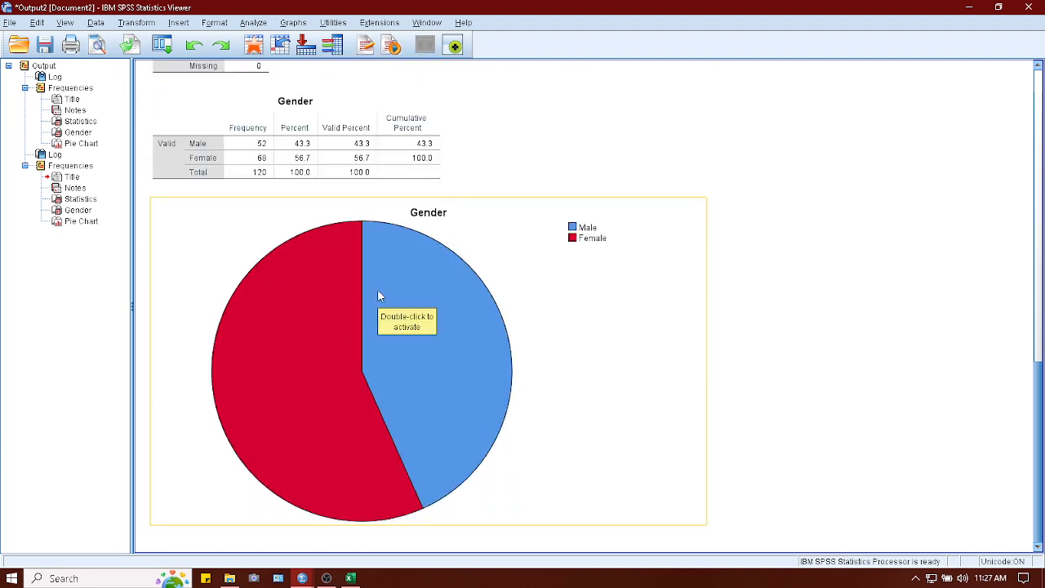
scroll(351, 363, down, 12)
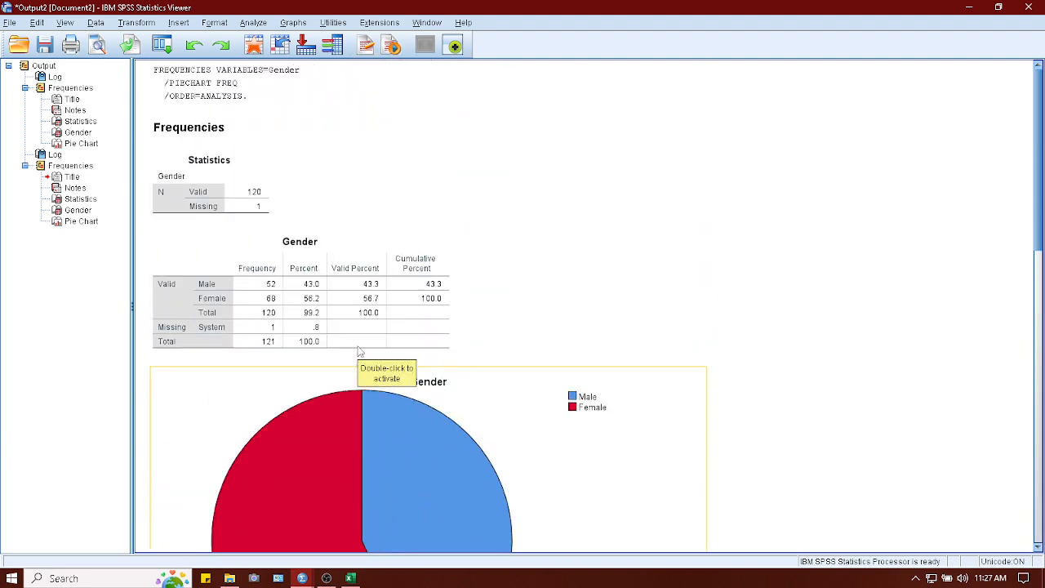